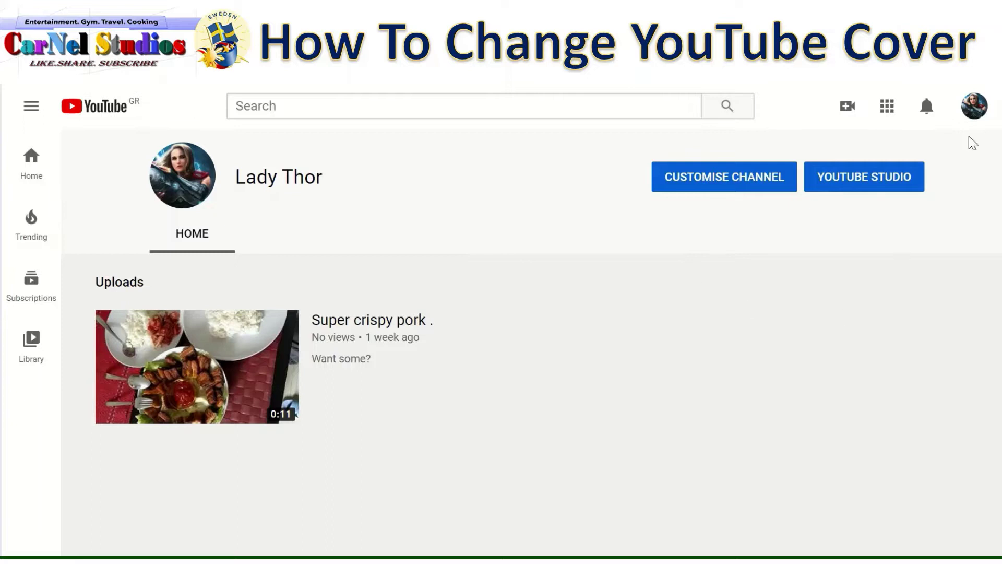
# - Go from the account menu to Your channel, then open Customise Channel
pyautogui.click(975, 107)
pyautogui.click(838, 189)
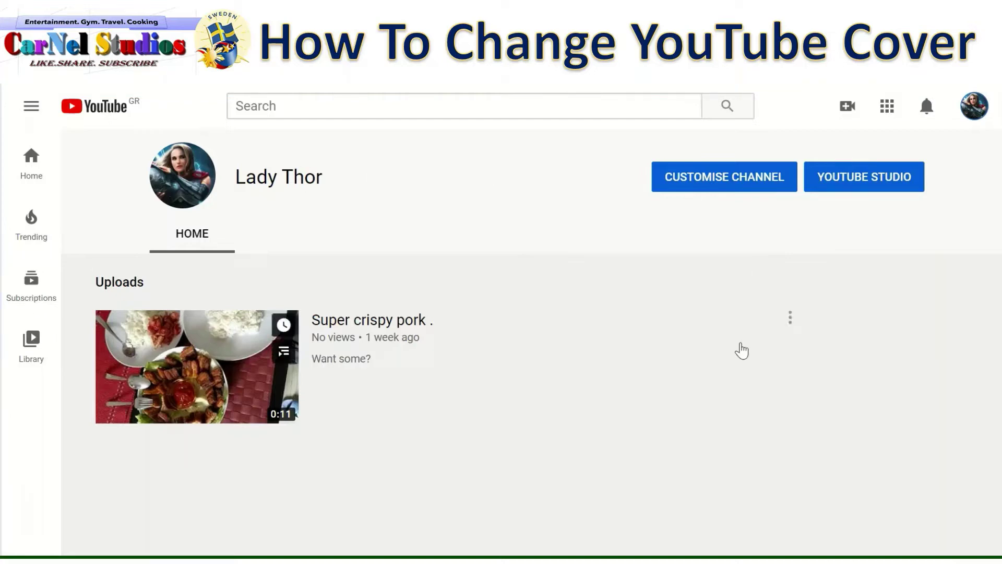
pyautogui.click(722, 184)
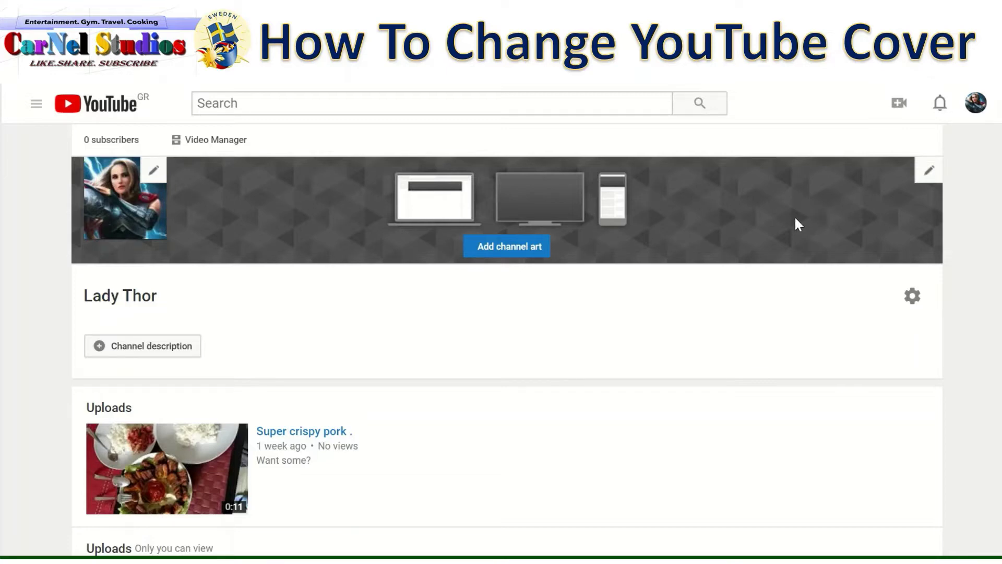
# - Open the Add channel art upload dialog on the YouTube banner
pyautogui.click(508, 251)
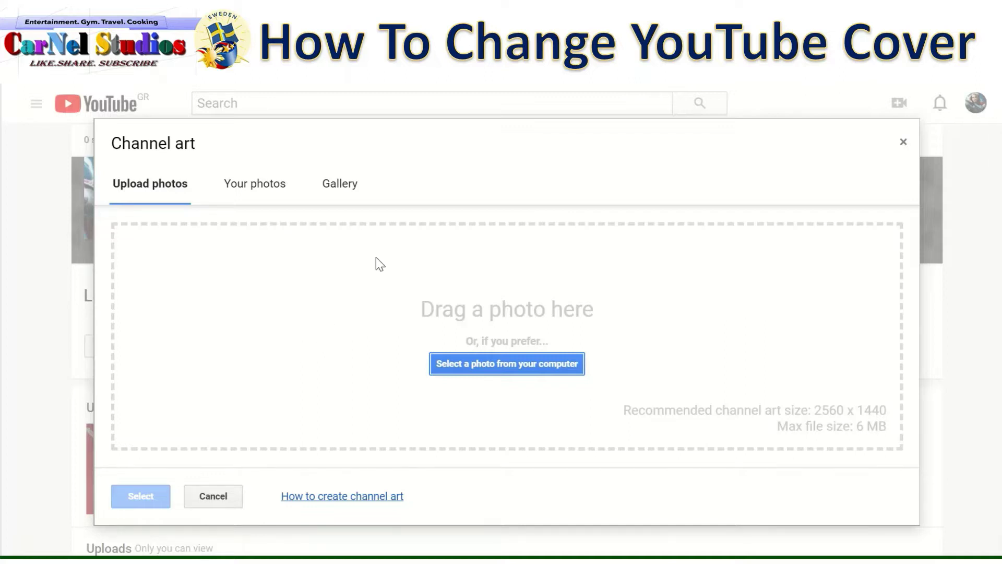
pyautogui.scroll(-2, 351, 280)
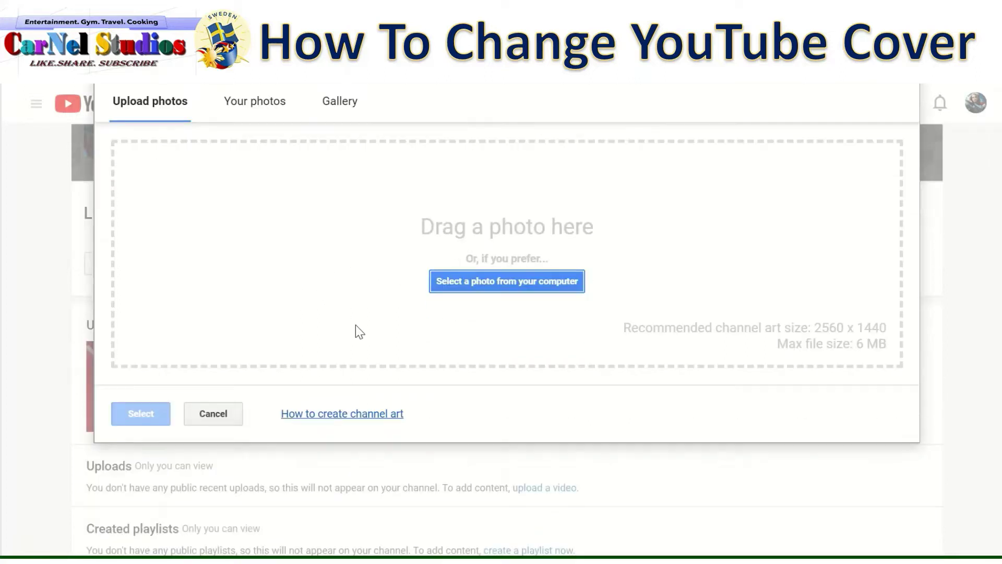
pyautogui.scroll(2, 355, 329)
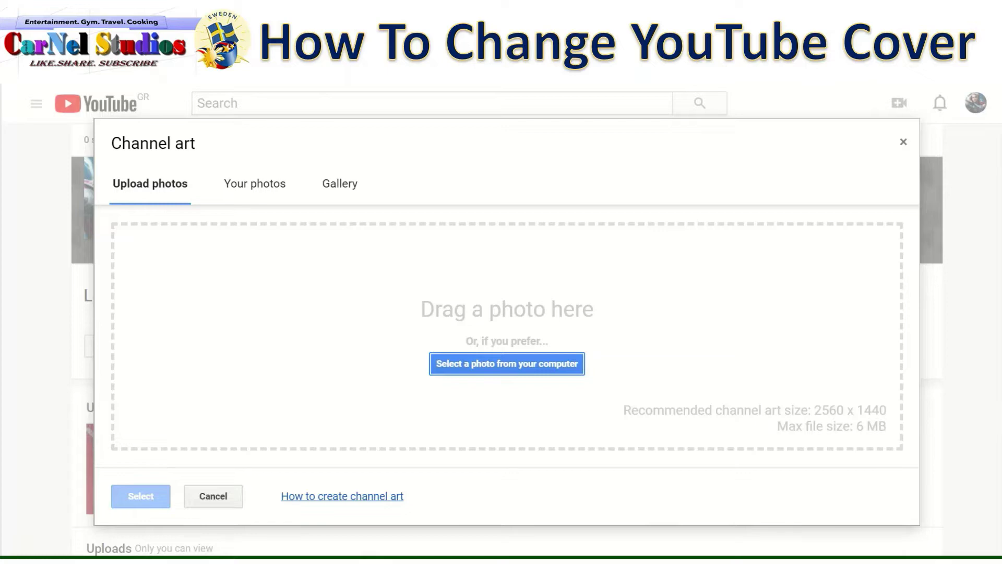
# - Open the fb at yt cover png folder in the File Explorer workspace window
pyautogui.click(131, 548)
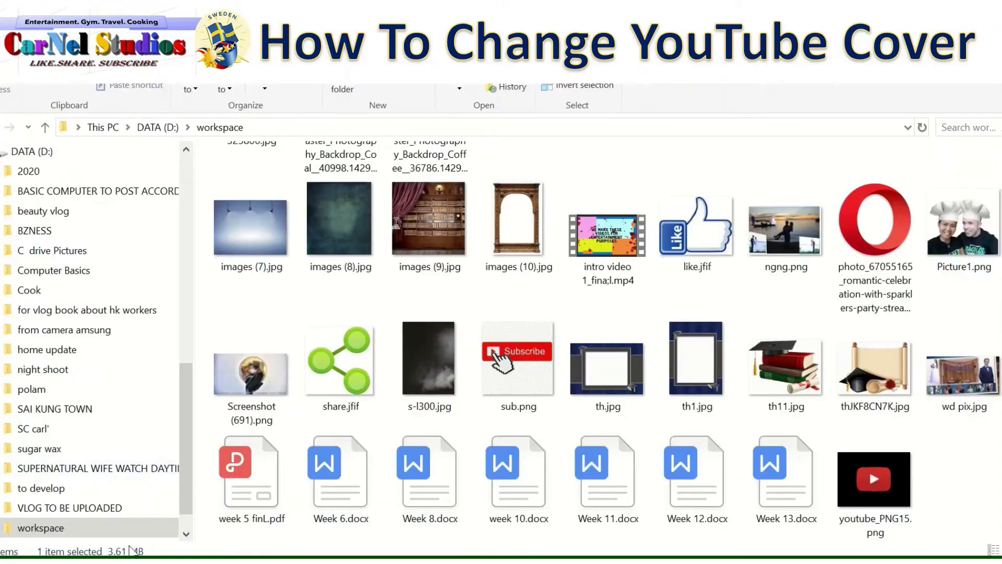
pyautogui.scroll(3, 417, 279)
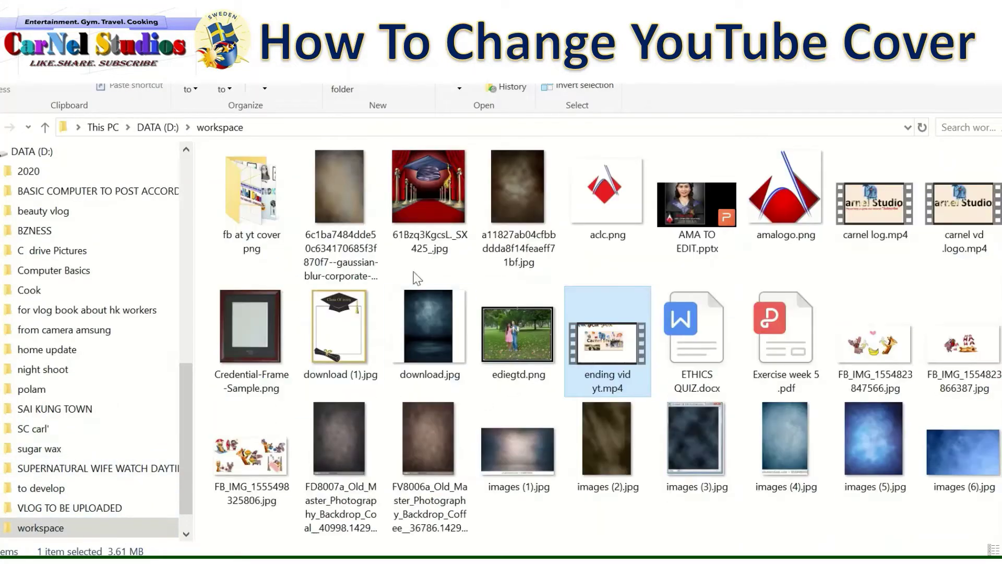
pyautogui.doubleClick(265, 217)
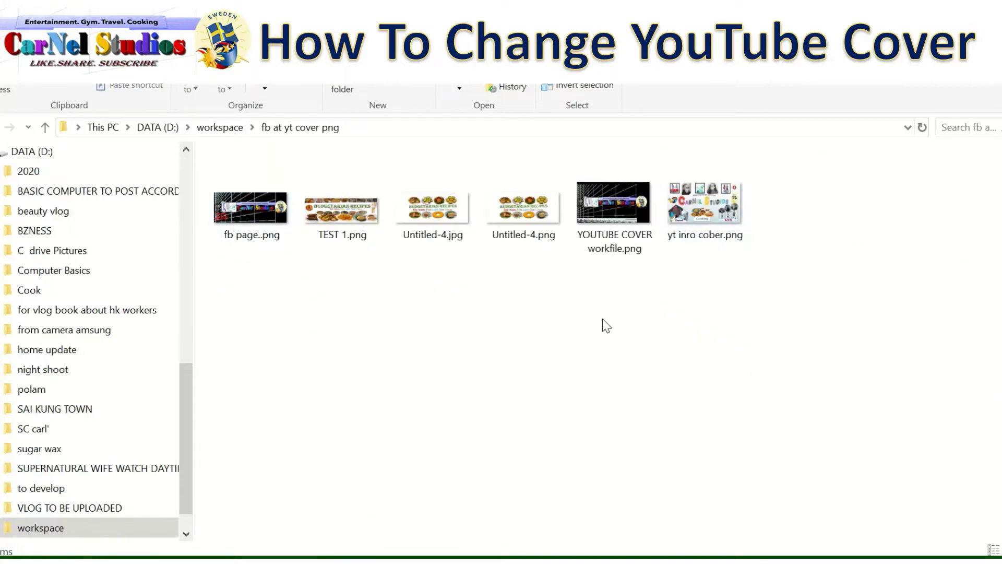
# - Check that YOUTUBE COVER workfile.png is 926 KB, under YouTube's 6 MB limit
pyautogui.rightClick(601, 223)
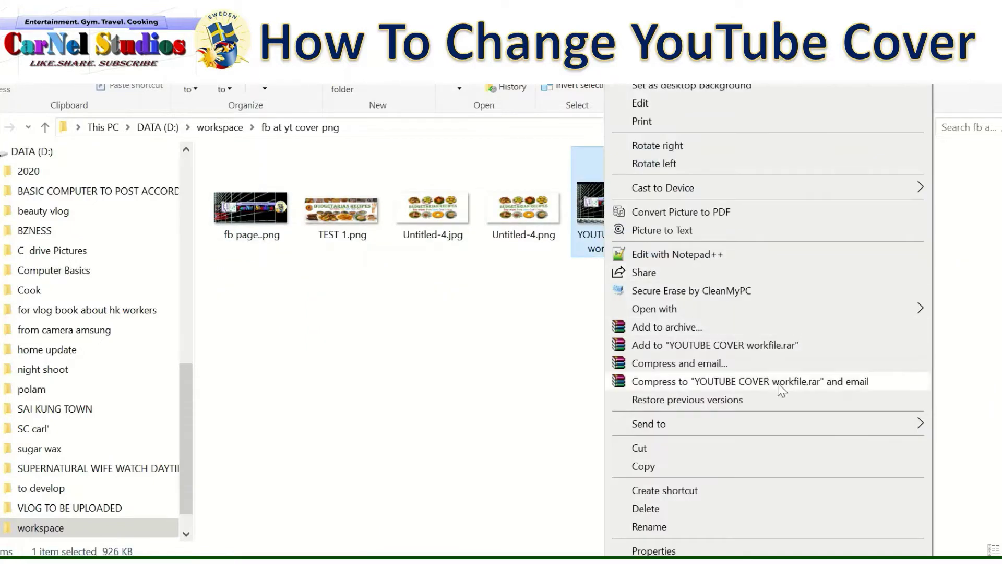
pyautogui.click(702, 549)
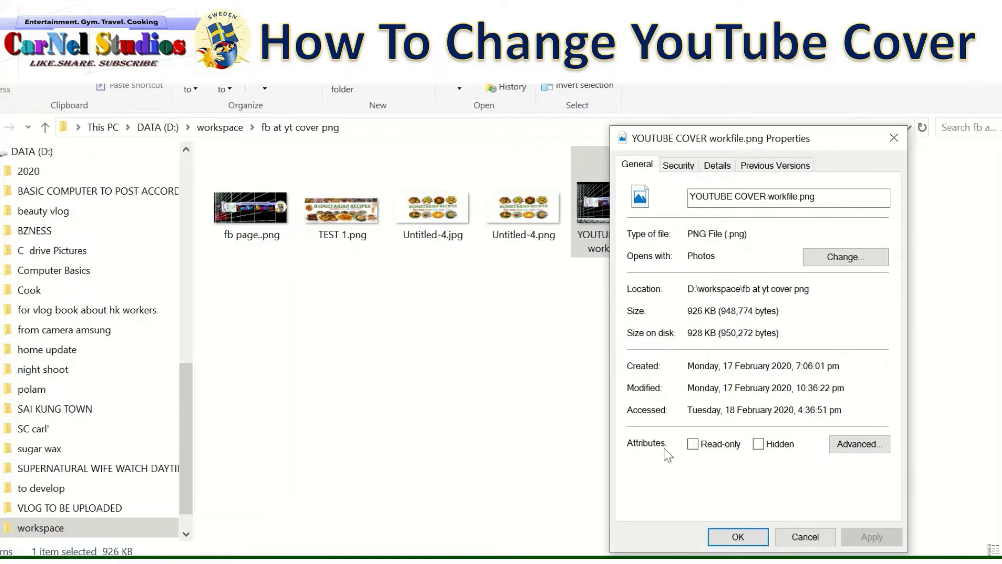
pyautogui.press('Return')
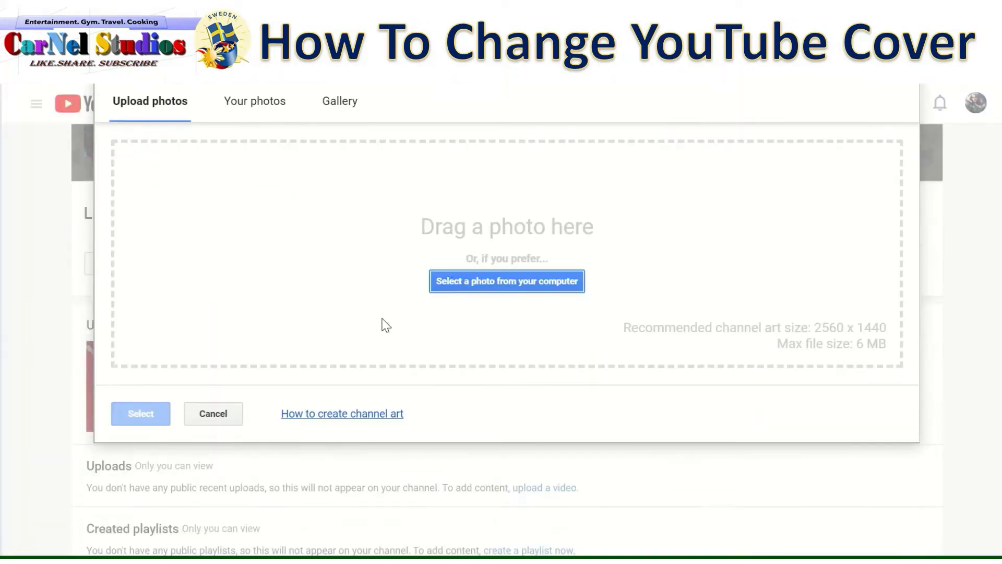
pyautogui.scroll(2, 517, 293)
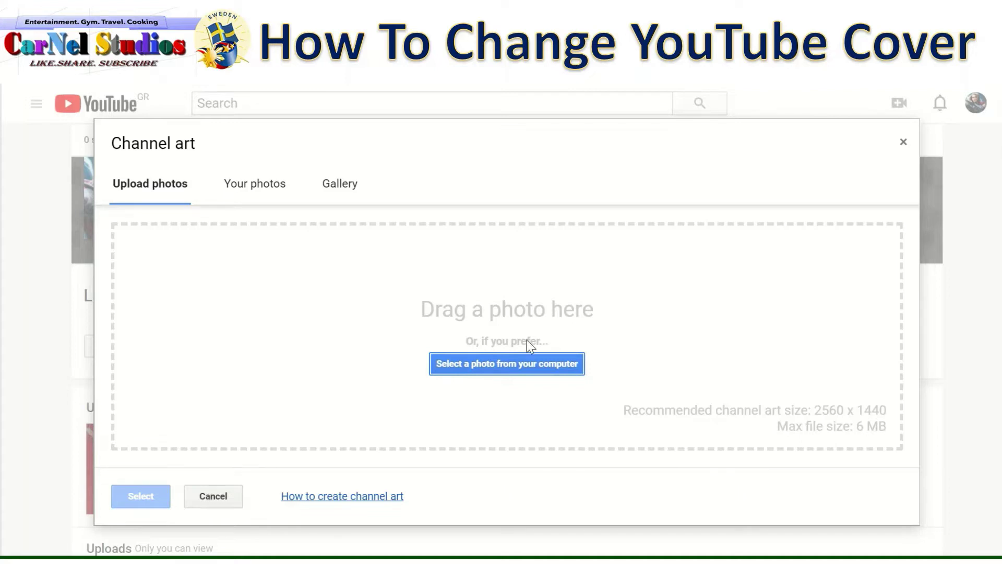
pyautogui.click(464, 372)
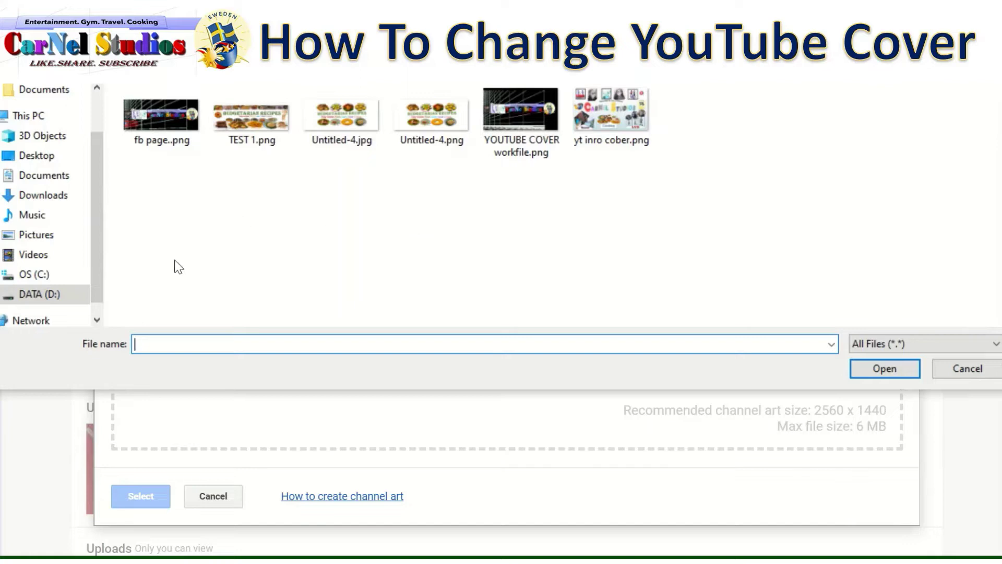
pyautogui.click(235, 121)
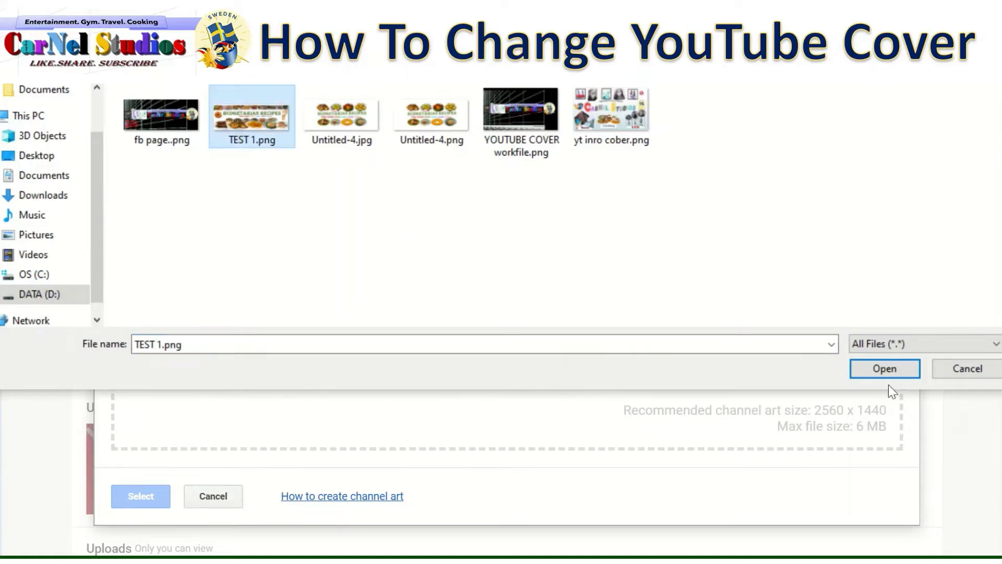
pyautogui.click(885, 368)
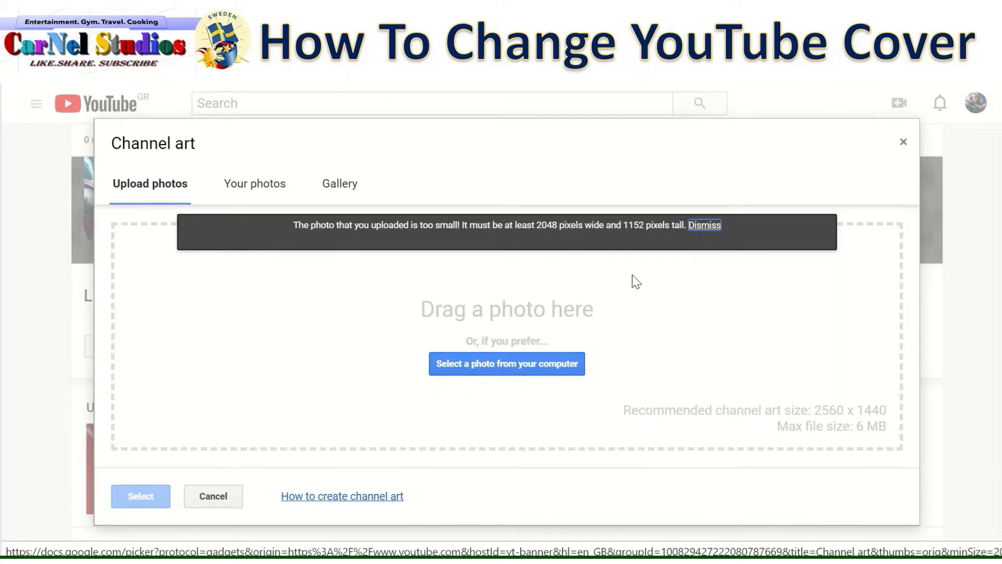
pyautogui.click(706, 225)
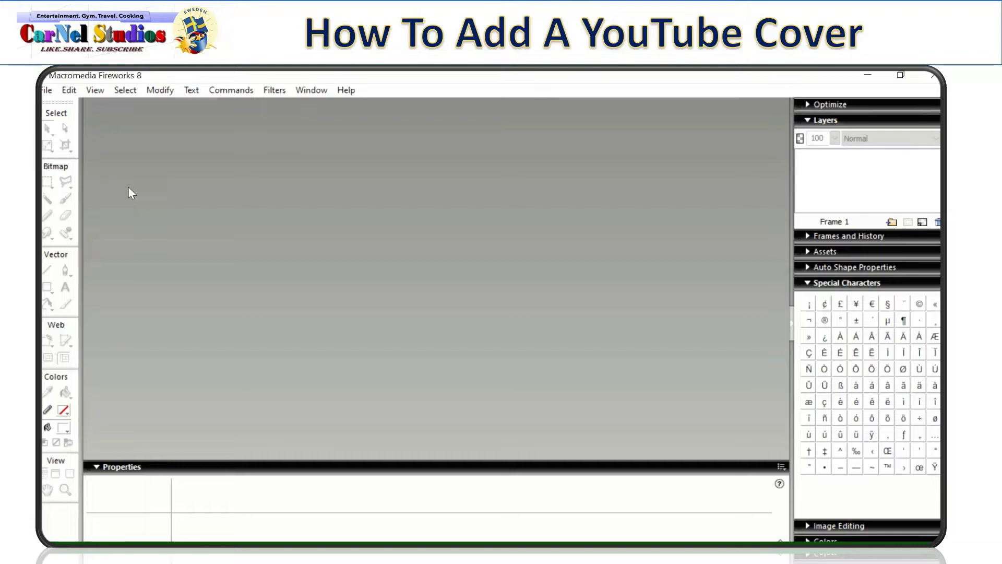
# - Open the File menu in Fireworks 8's empty workspace
pyautogui.click(47, 90)
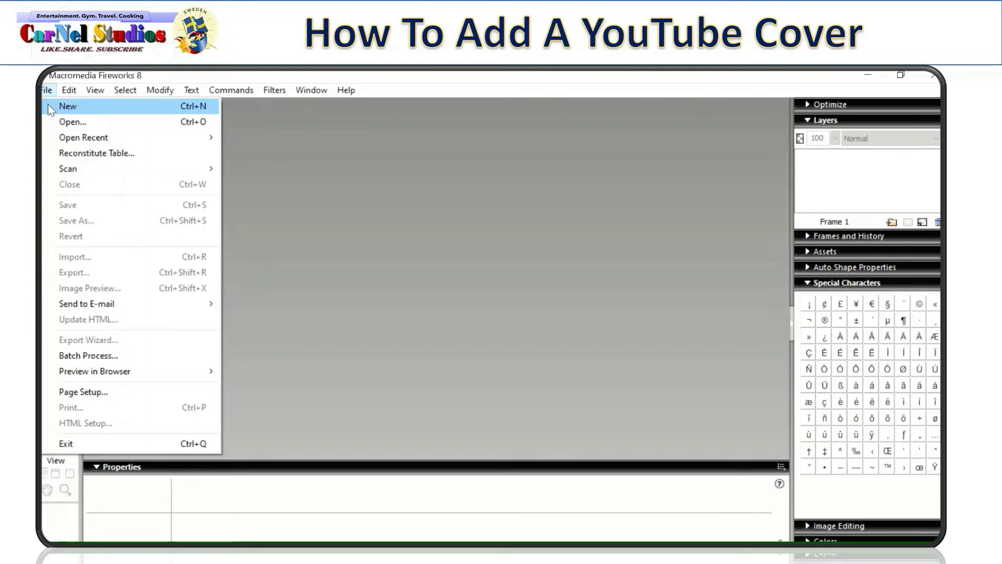
# - Start a new document sized 2048 × 1152 pixels
pyautogui.click(50, 108)
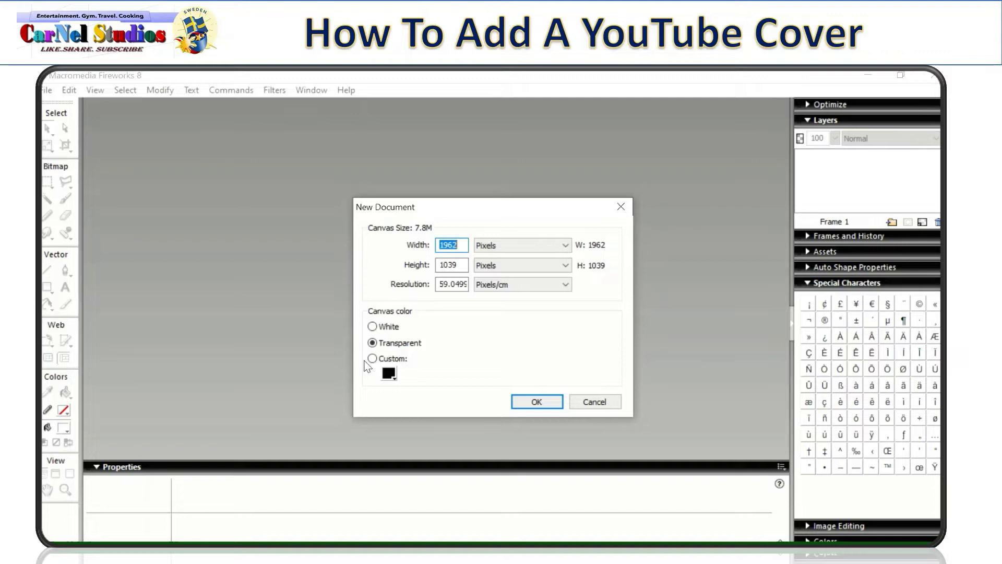
pyautogui.press('BackSpace')
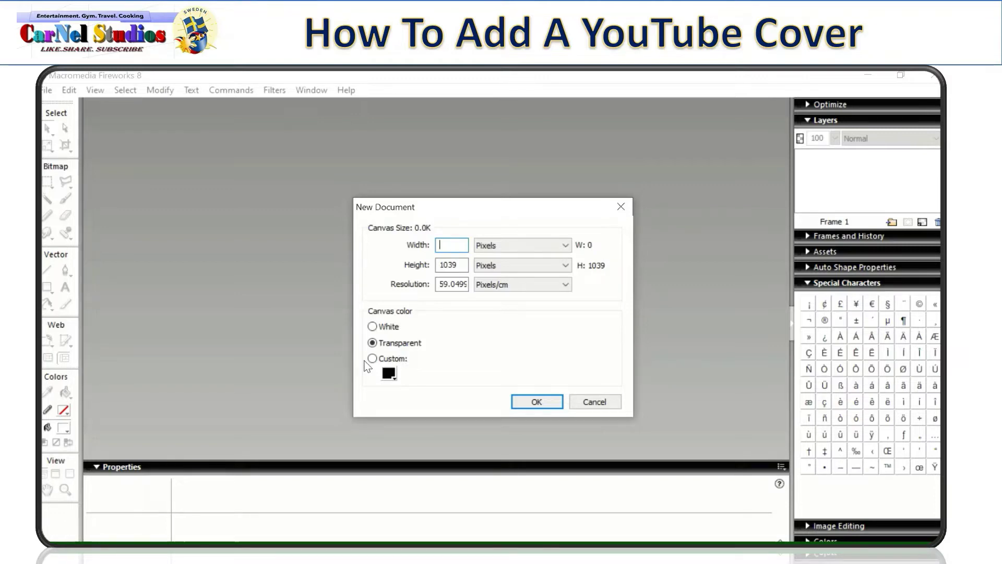
pyautogui.write('2')
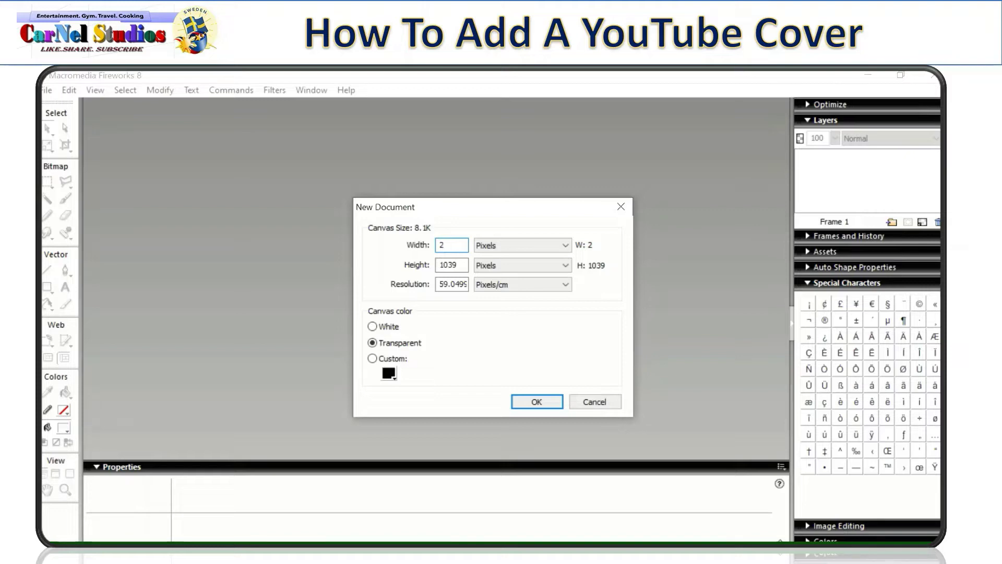
pyautogui.write('048')
pyautogui.click(464, 264)
pyautogui.press('BackSpace')
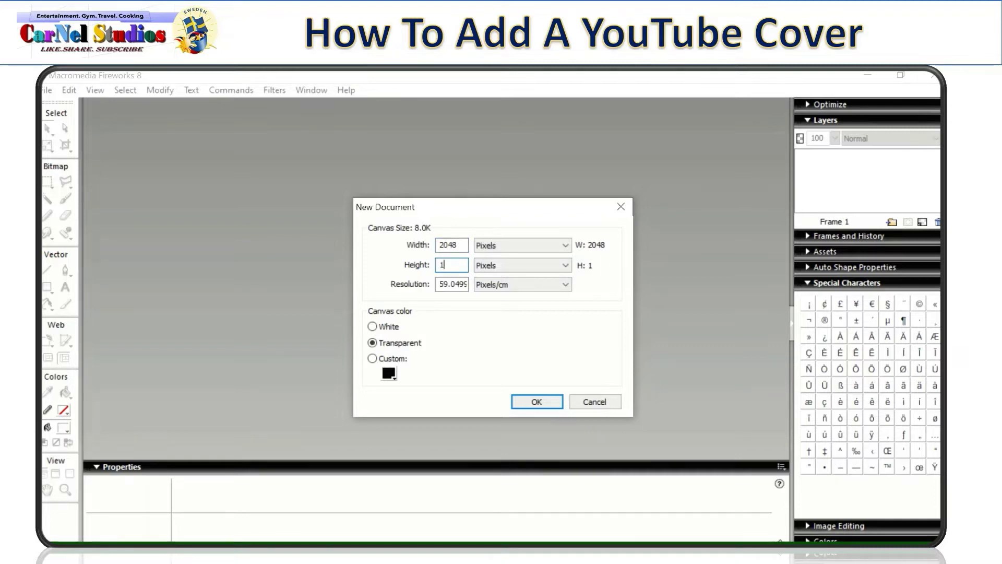
pyautogui.write('152')
# - Give it a custom near-white canvas colour and create Untitled-3.png
pyautogui.click(388, 374)
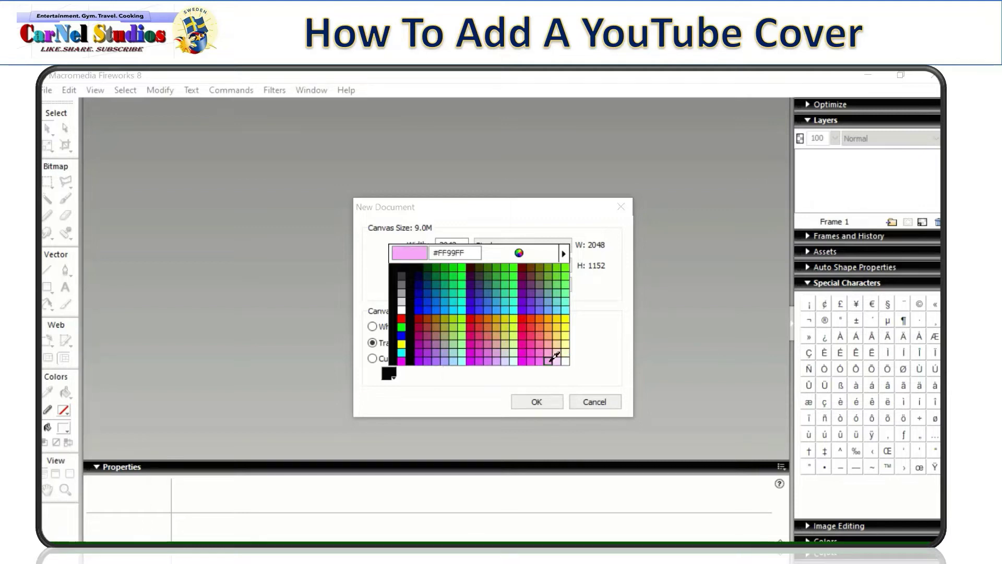
pyautogui.click(549, 355)
pyautogui.click(389, 373)
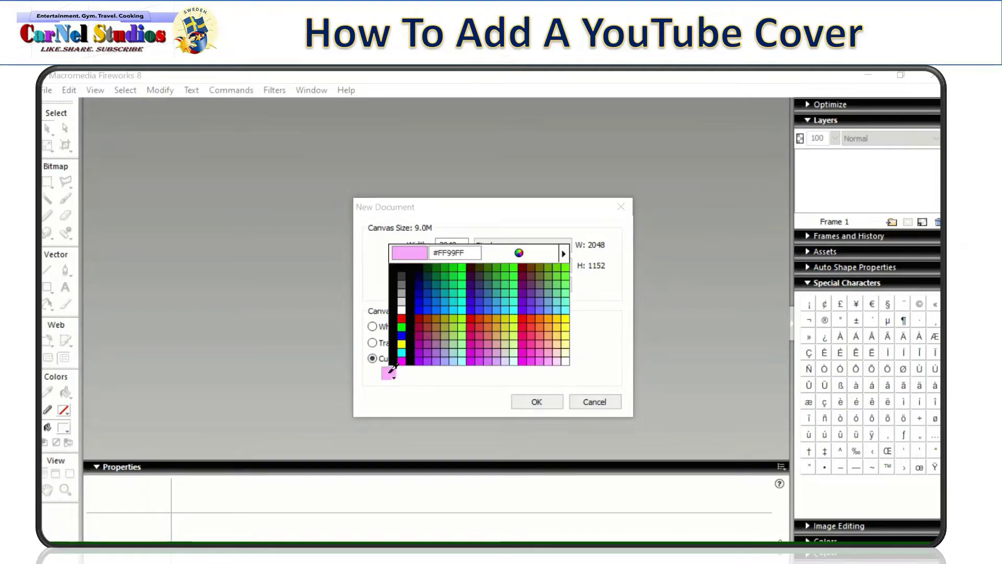
pyautogui.click(565, 360)
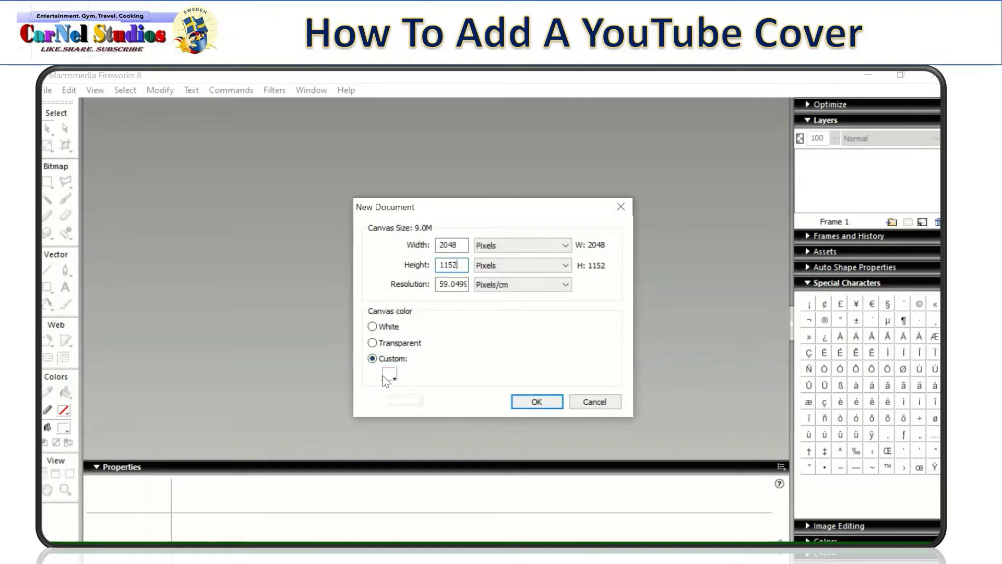
pyautogui.click(533, 402)
pyautogui.hotkey('alt', 'Tab')
# - Open Untitled-4.png, the 671 × 280 Budgetarian Recipes design, in Fireworks
pyautogui.click(458, 510)
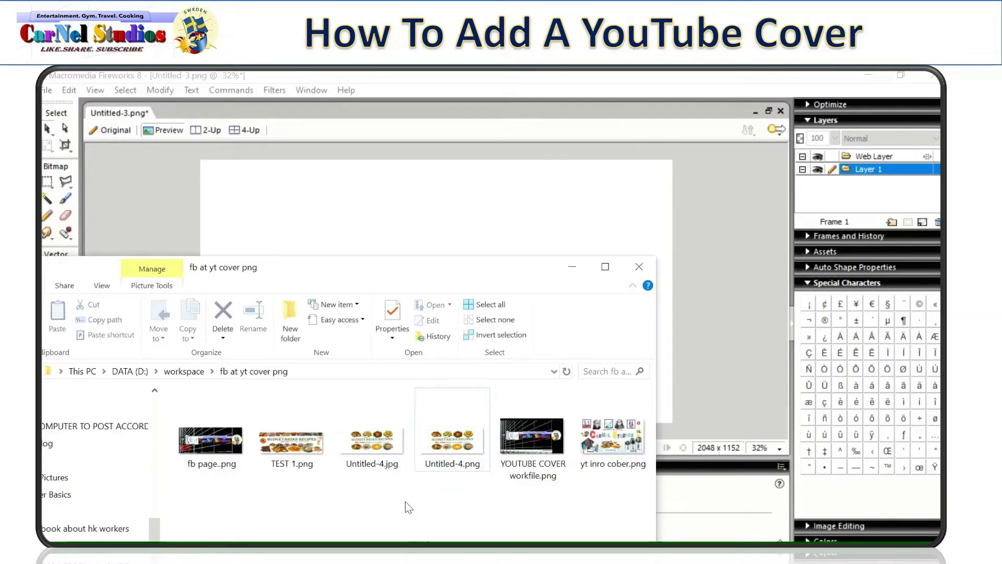
pyautogui.click(449, 438)
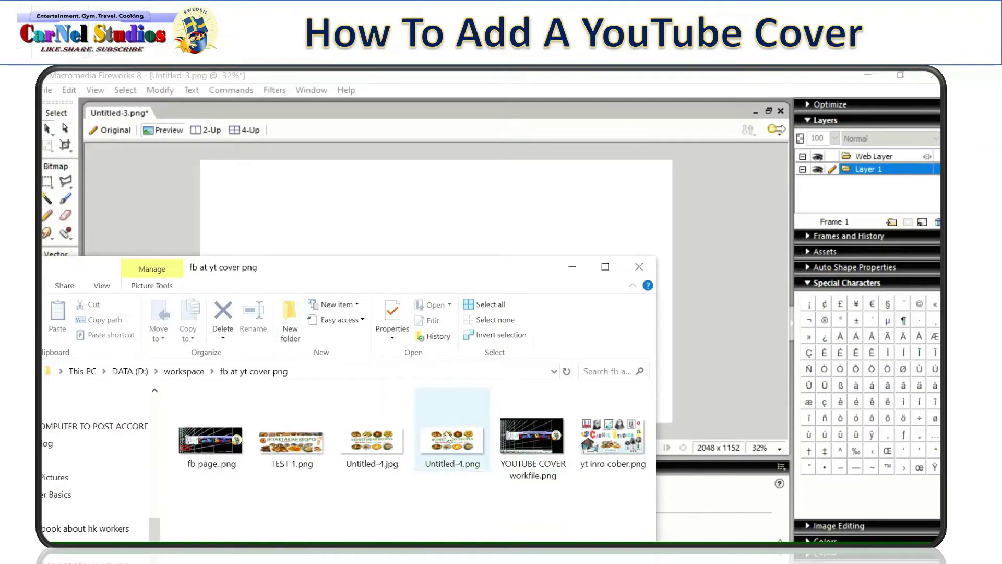
pyautogui.moveTo(449, 444); pyautogui.dragTo(263, 86)
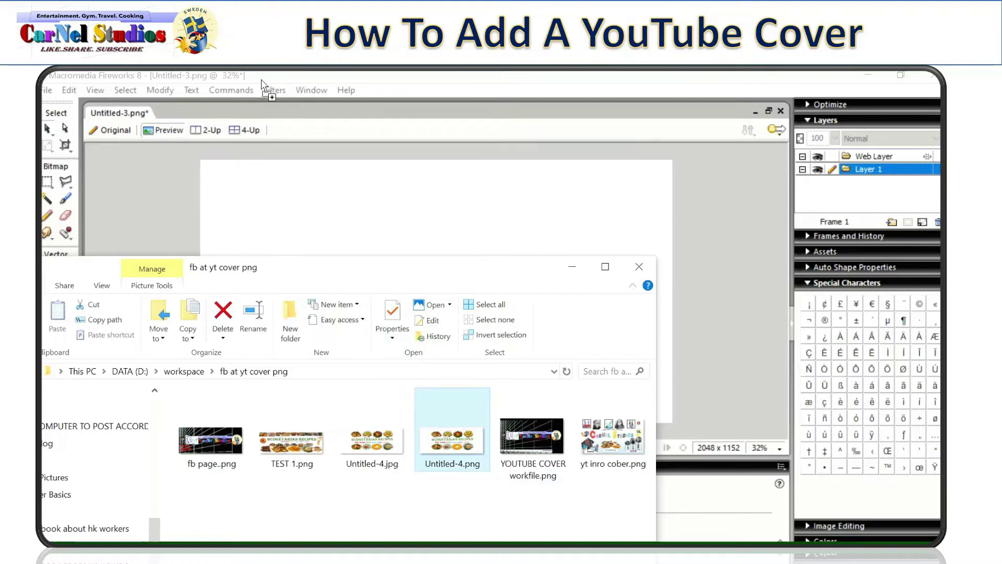
pyautogui.moveTo(170, 111); pyautogui.dragTo(170, 114)
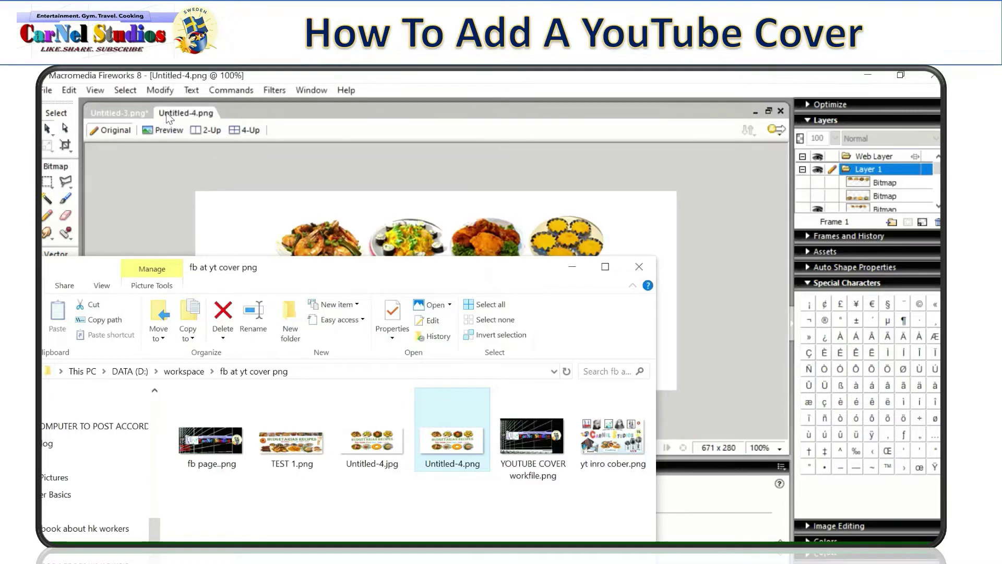
pyautogui.click(645, 267)
pyautogui.click(700, 292)
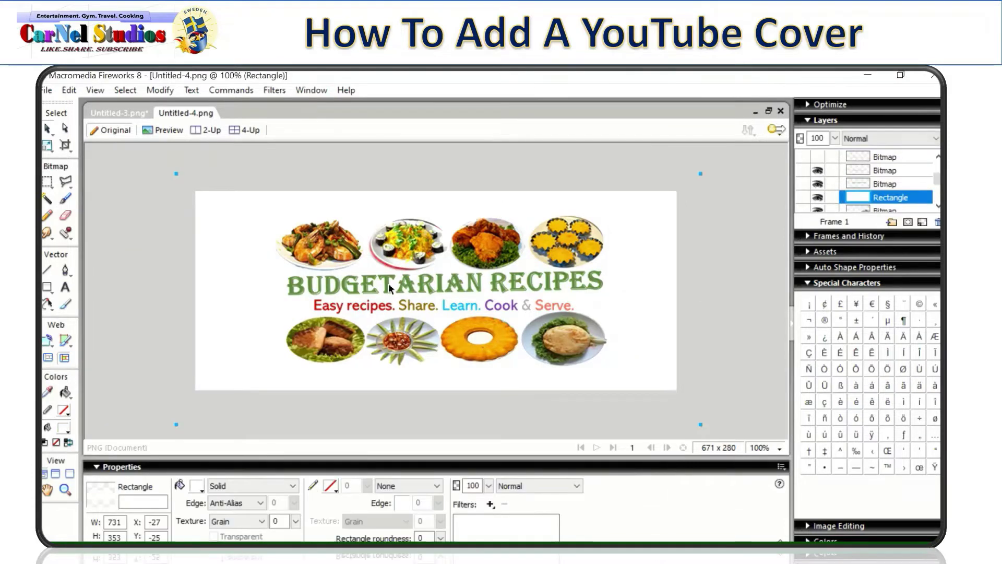
# - Copy the banner's top row of four food photos and return to the blank cover
pyautogui.click(119, 113)
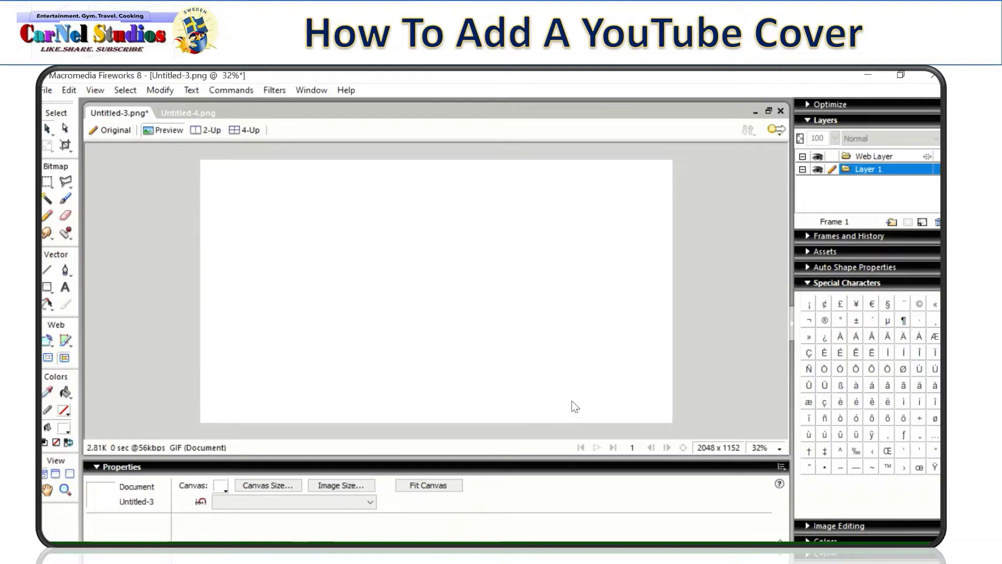
pyautogui.click(187, 114)
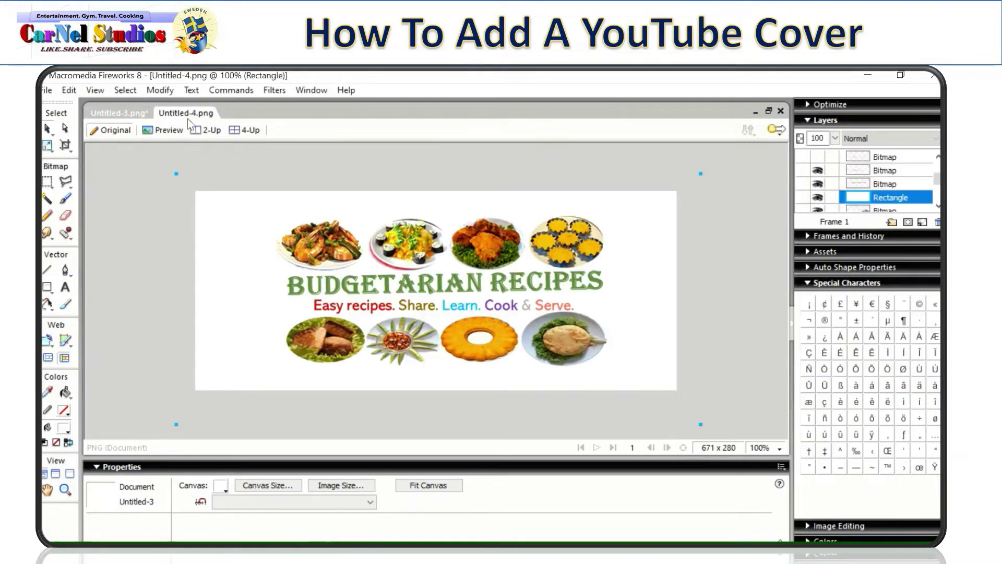
pyautogui.click(355, 246)
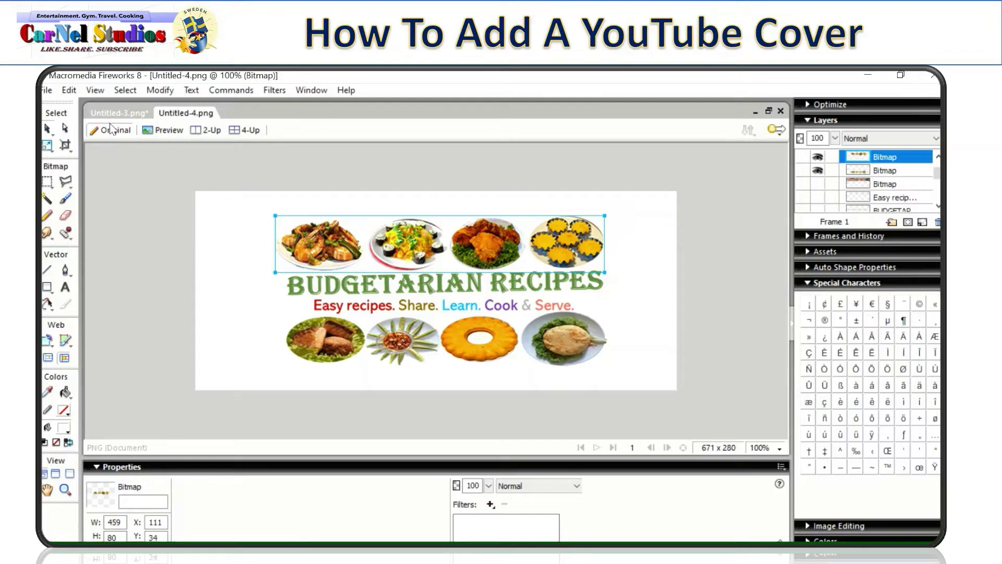
pyautogui.click(124, 113)
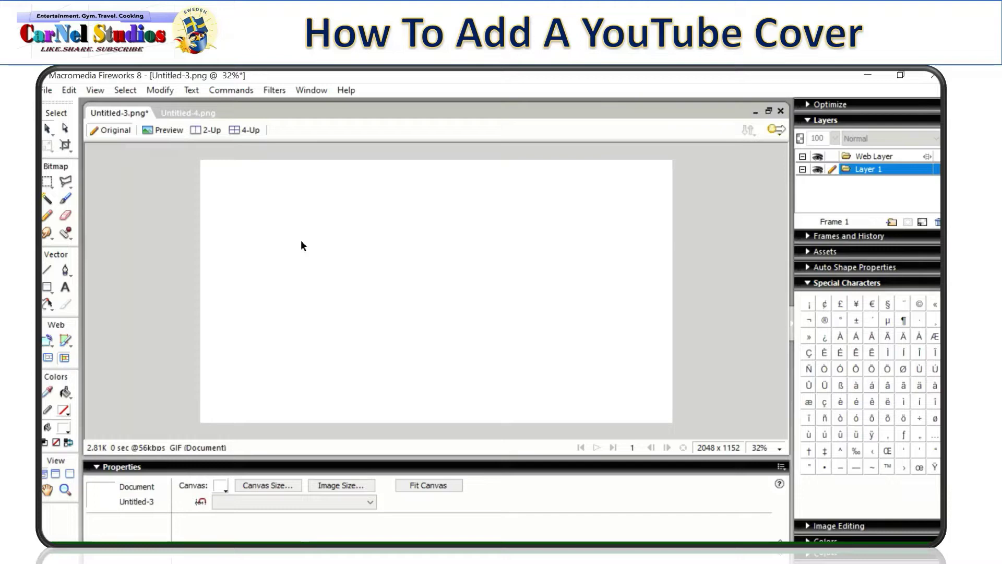
# - Paste the photo row unresampled, centre it near the top, and enlarge it to about 1486 × 293
pyautogui.hotkey('ctrl', 'v')
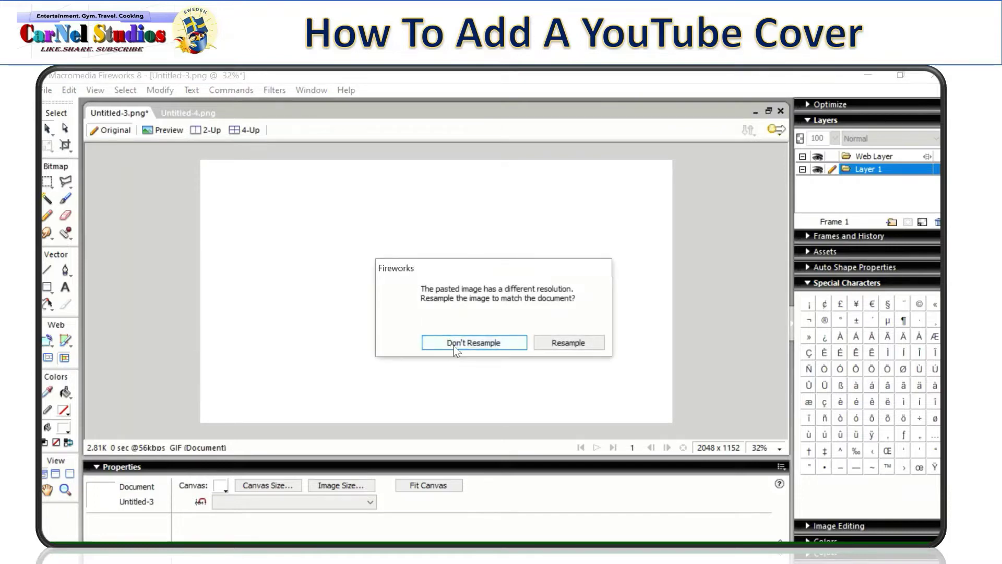
pyautogui.click(456, 344)
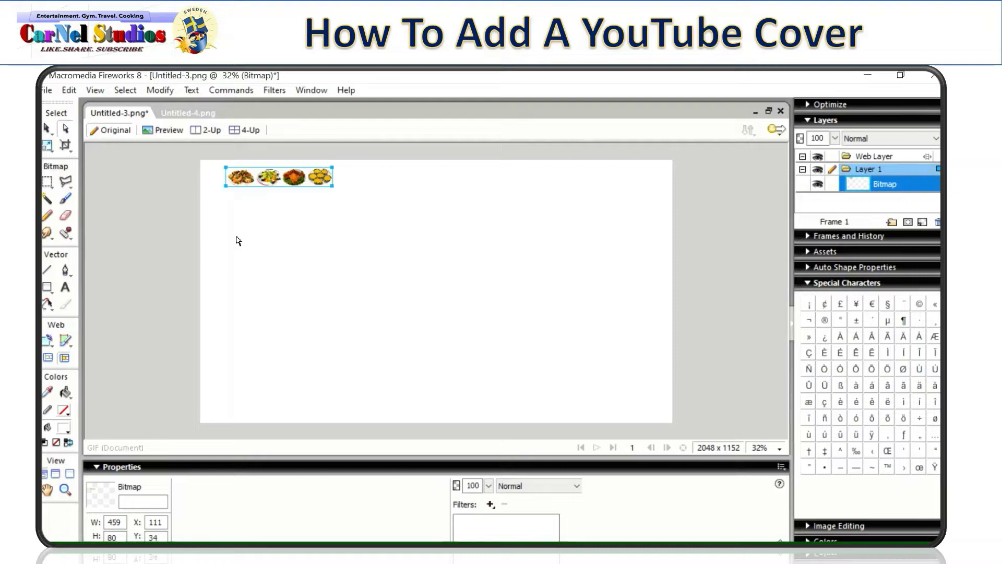
pyautogui.moveTo(273, 183); pyautogui.dragTo(571, 245)
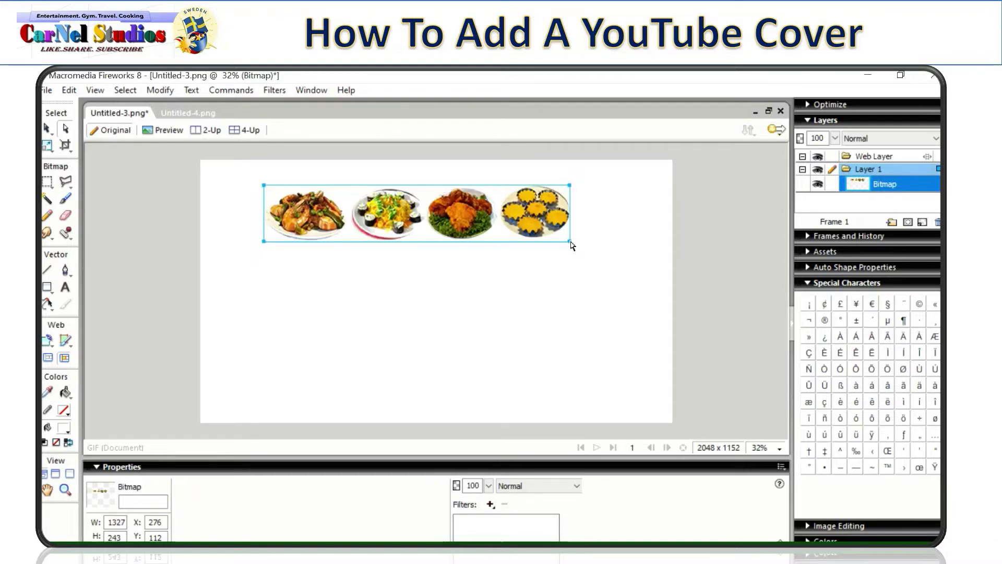
pyautogui.moveTo(572, 244); pyautogui.dragTo(604, 258)
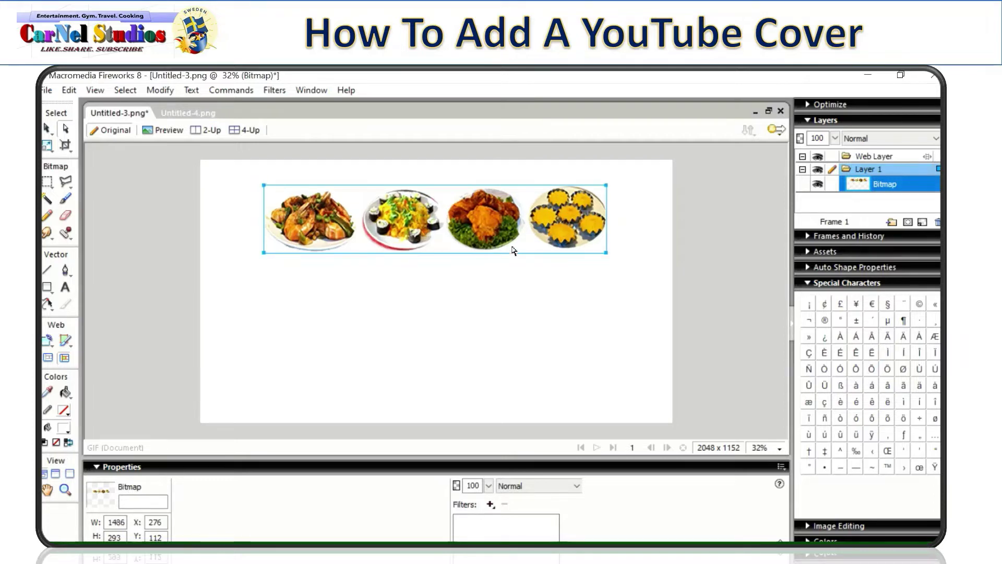
pyautogui.click(474, 264)
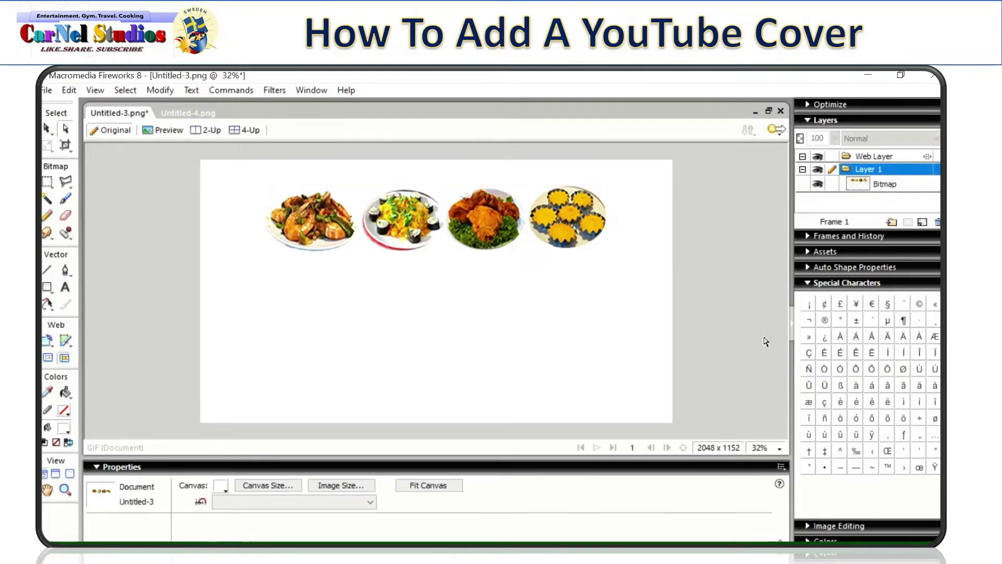
# - Paste the BUDGETARIAN RECIPES title unresampled into the cover below the food plates
pyautogui.click(186, 112)
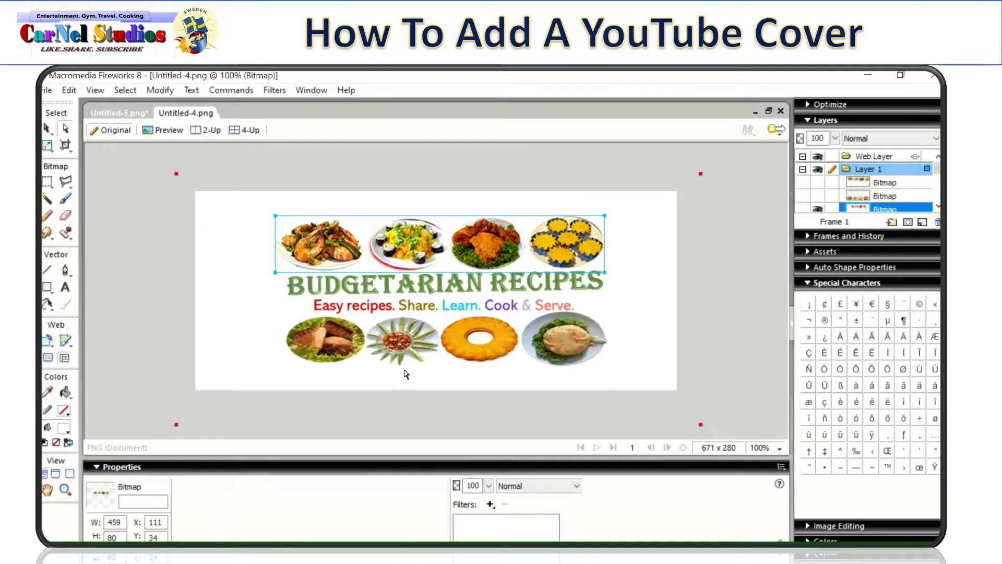
pyautogui.click(383, 366)
pyautogui.click(367, 295)
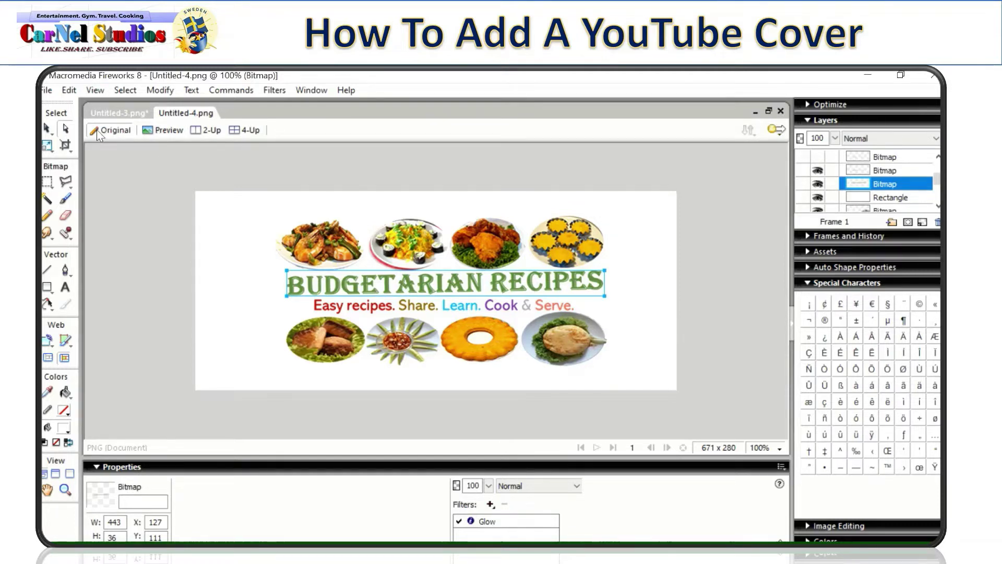
pyautogui.click(103, 112)
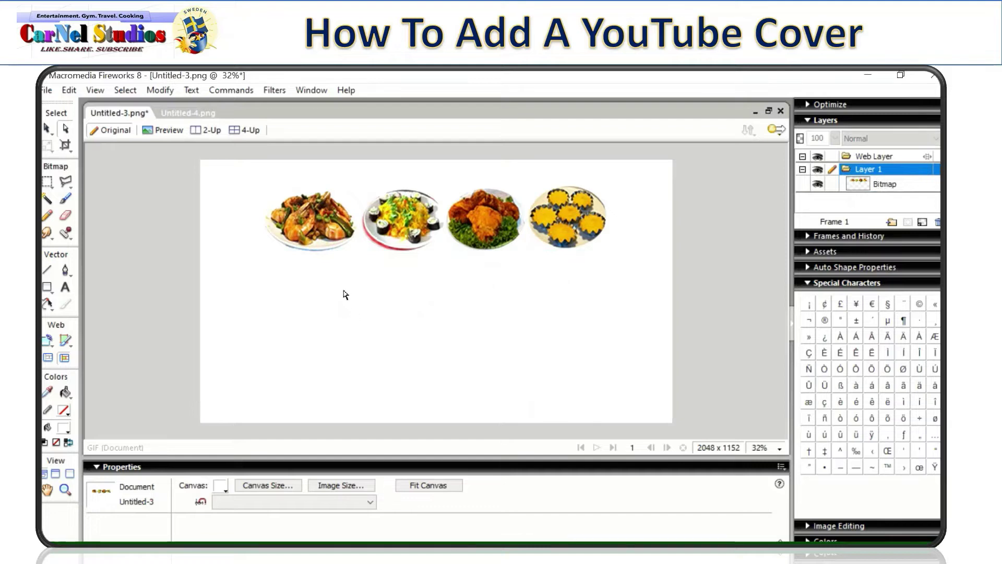
pyautogui.hotkey('ctrl', 'v')
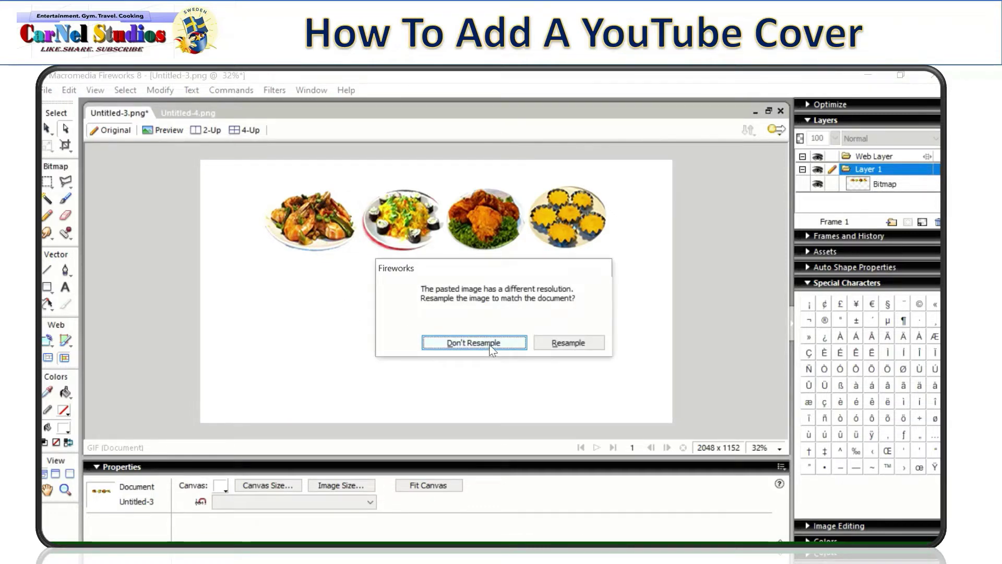
pyautogui.click(497, 340)
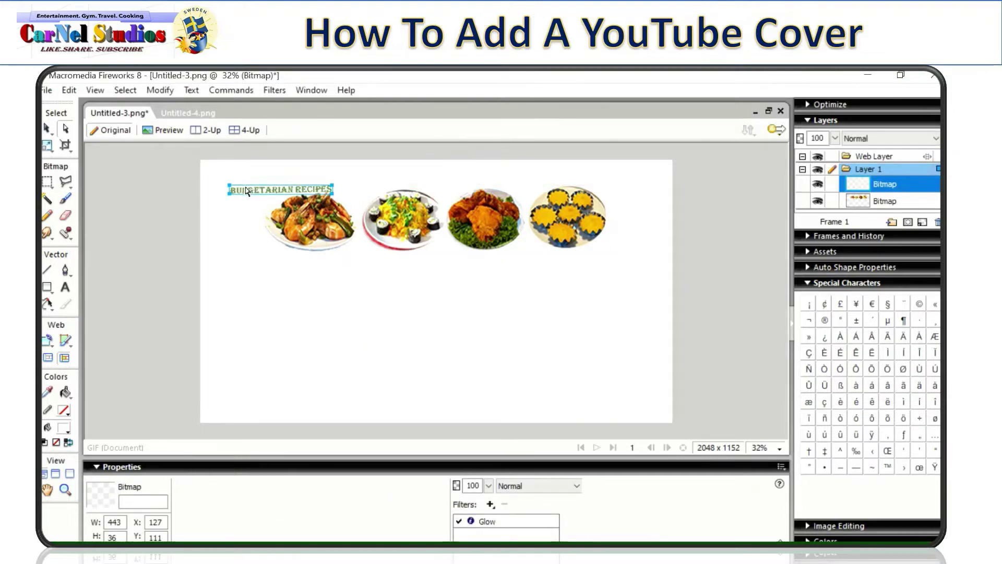
pyautogui.moveTo(247, 191); pyautogui.dragTo(301, 263)
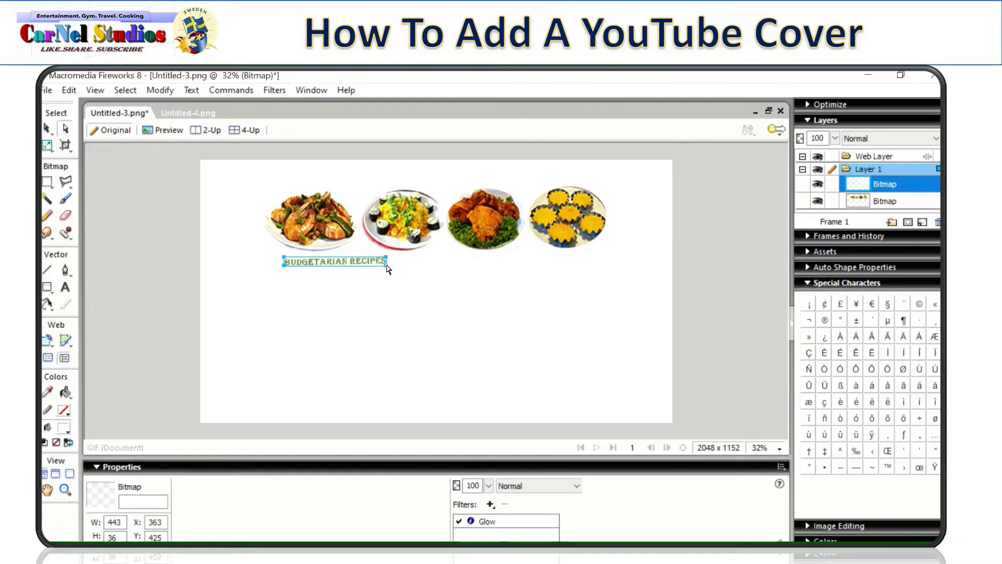
# - Enlarge the title to about 1368 × 188 pixels
pyautogui.moveTo(386, 265); pyautogui.dragTo(591, 297)
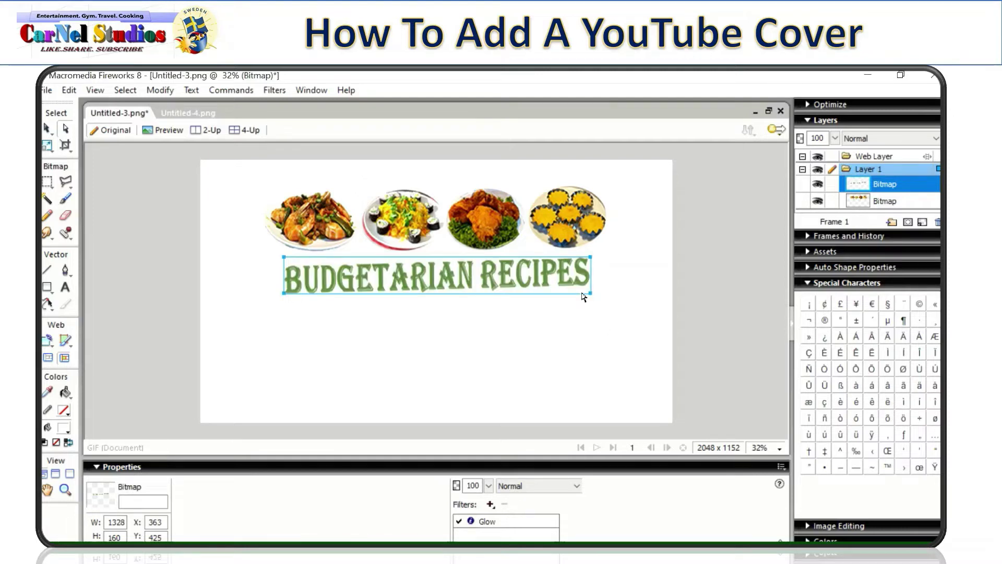
pyautogui.click(584, 296)
pyautogui.click(587, 293)
pyautogui.click(593, 300)
pyautogui.click(577, 285)
pyautogui.moveTo(590, 294); pyautogui.dragTo(599, 299)
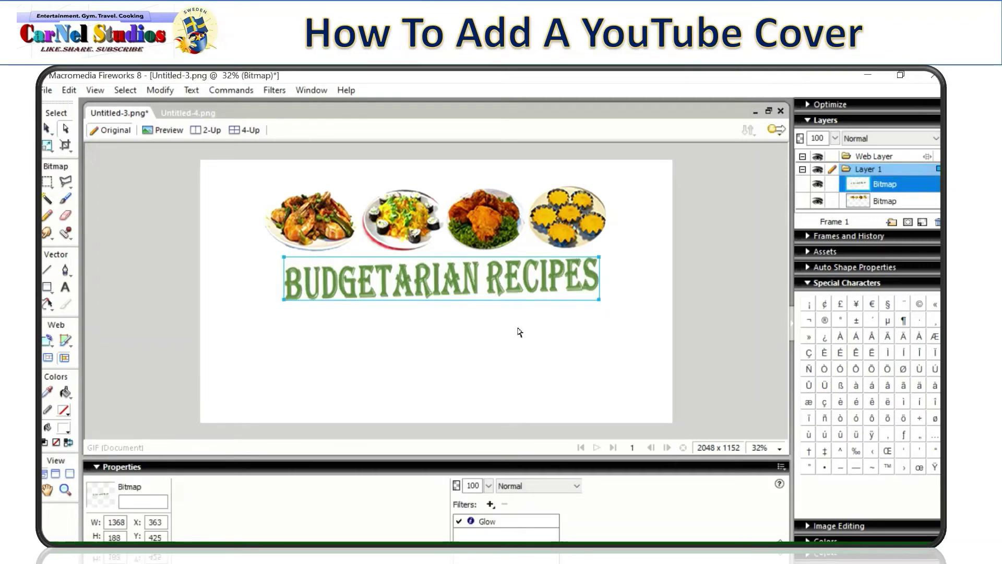
# - Paste the Easy recipes tagline into the cover without resampling
pyautogui.click(194, 114)
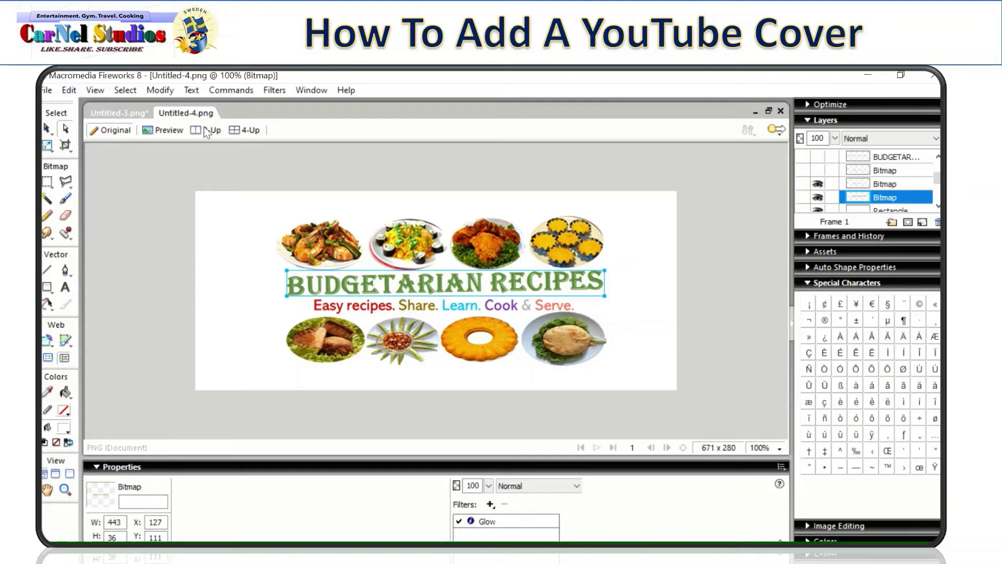
pyautogui.click(353, 314)
pyautogui.click(354, 313)
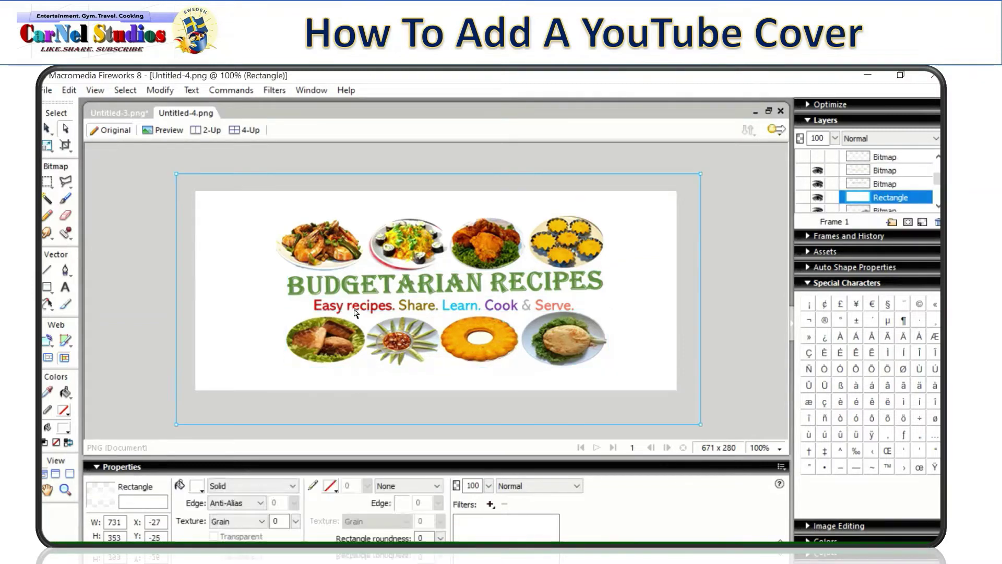
pyautogui.click(357, 309)
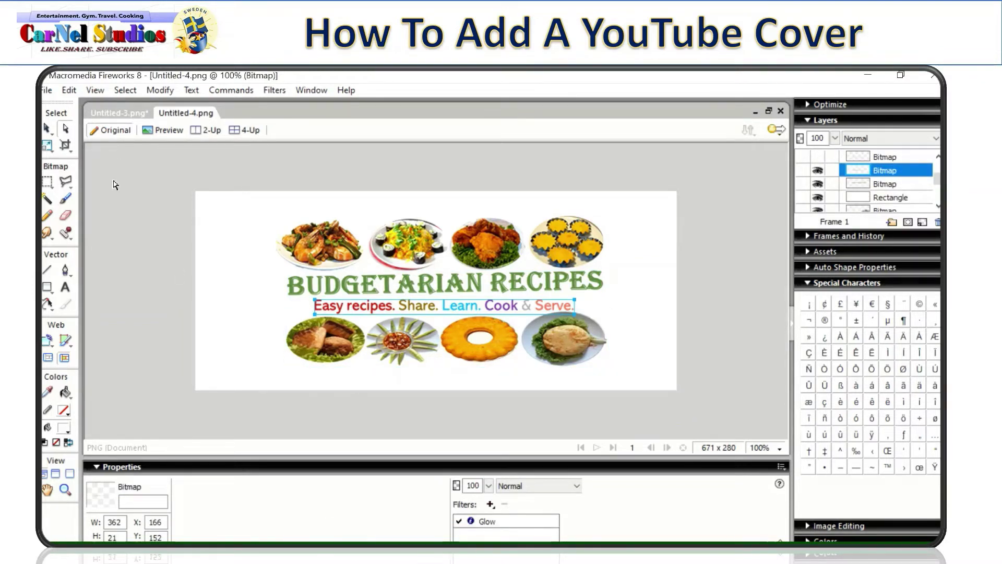
pyautogui.click(119, 113)
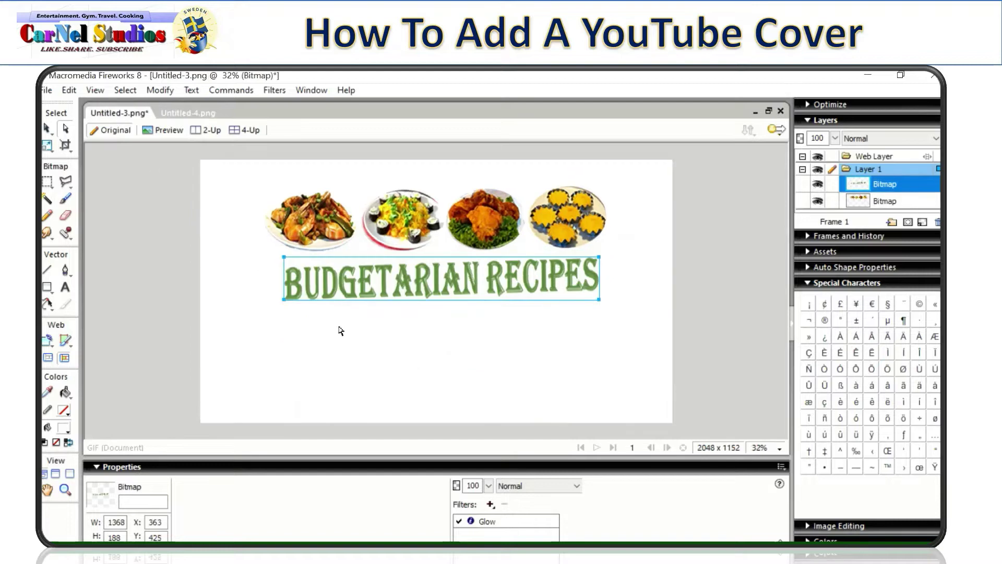
pyautogui.click(316, 345)
pyautogui.hotkey('ctrl', 'v')
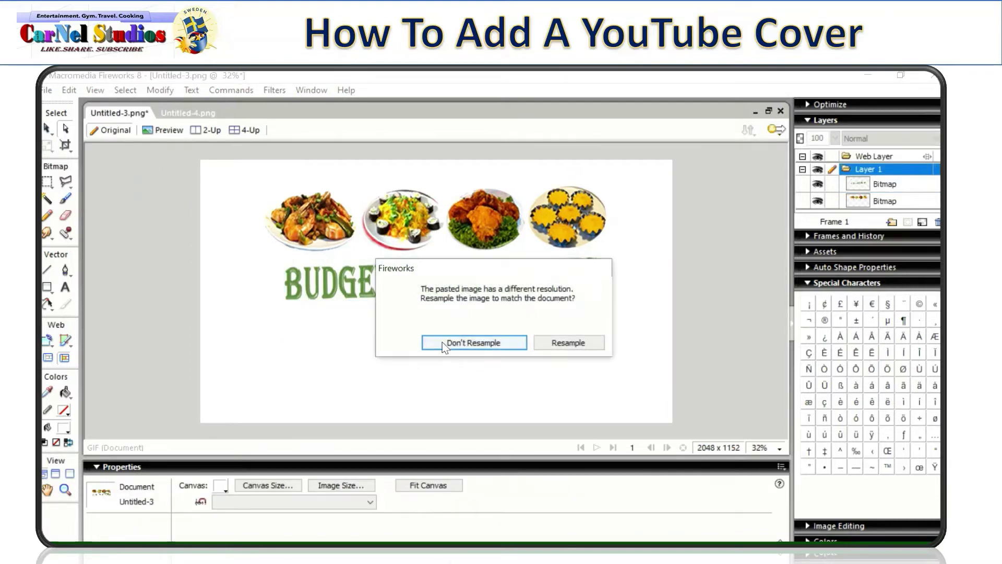
pyautogui.click(442, 343)
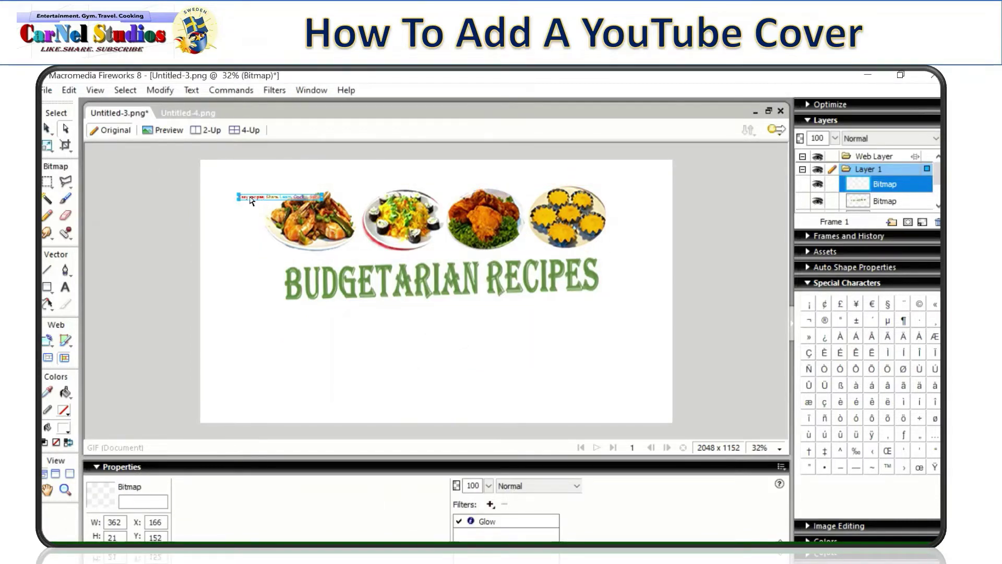
# - Place the tagline under the title and widen it to about 1396 × 112 pixels
pyautogui.moveTo(251, 201); pyautogui.dragTo(273, 317)
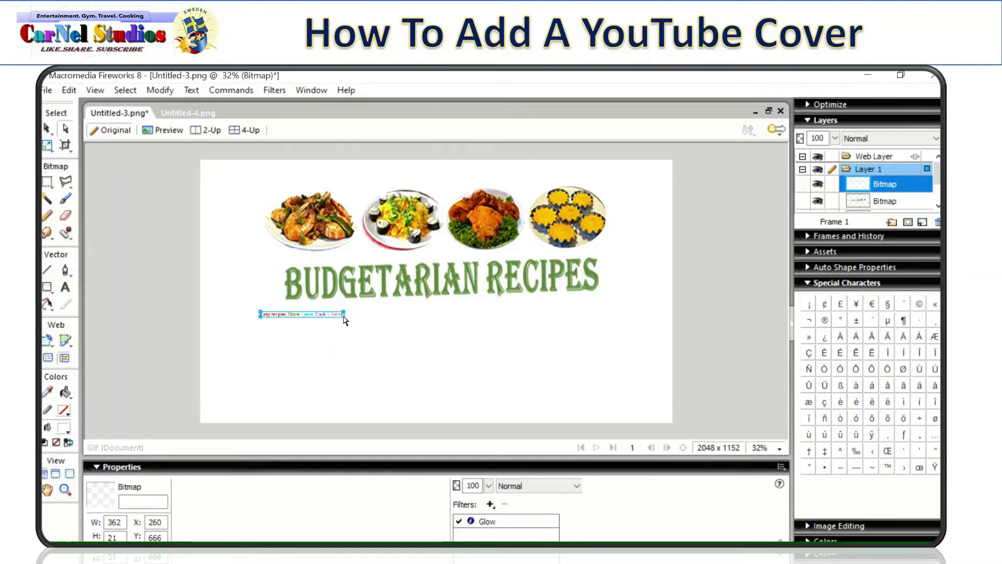
pyautogui.moveTo(344, 316); pyautogui.dragTo(586, 342)
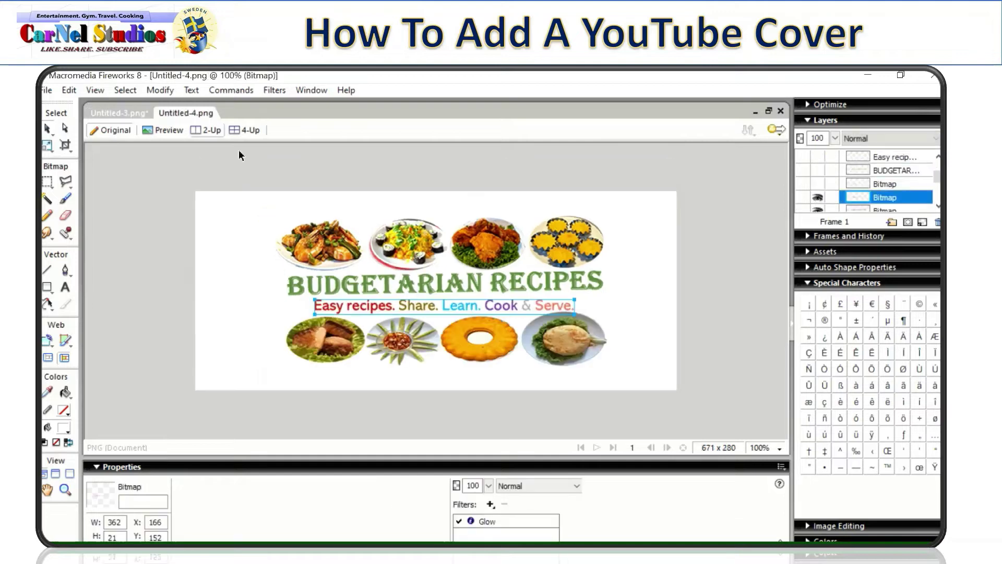
pyautogui.click(376, 323)
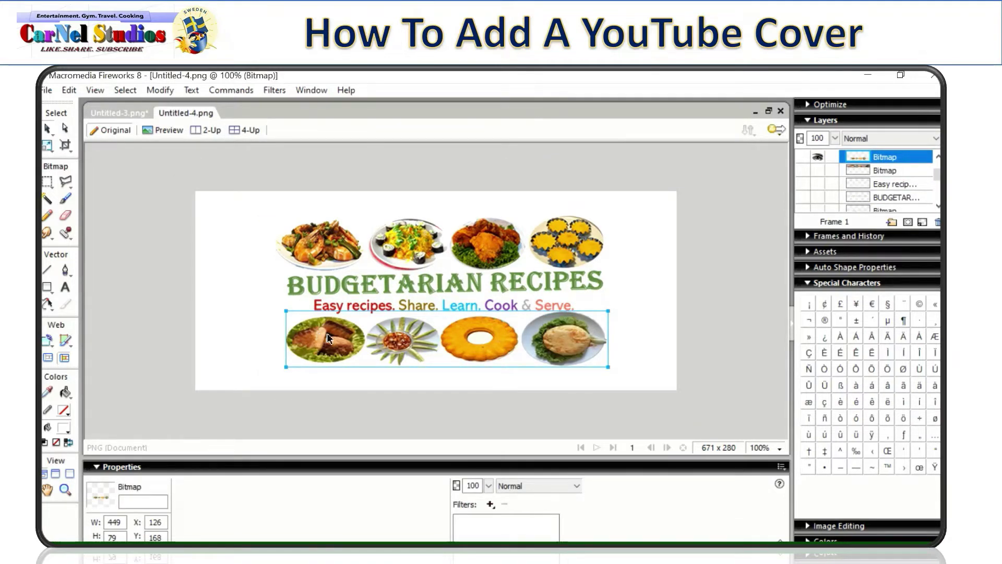
# - Paste the bottom food-photo row unresampled below the tagline and start enlarging it
pyautogui.click(116, 114)
pyautogui.hotkey('ctrl', 'v')
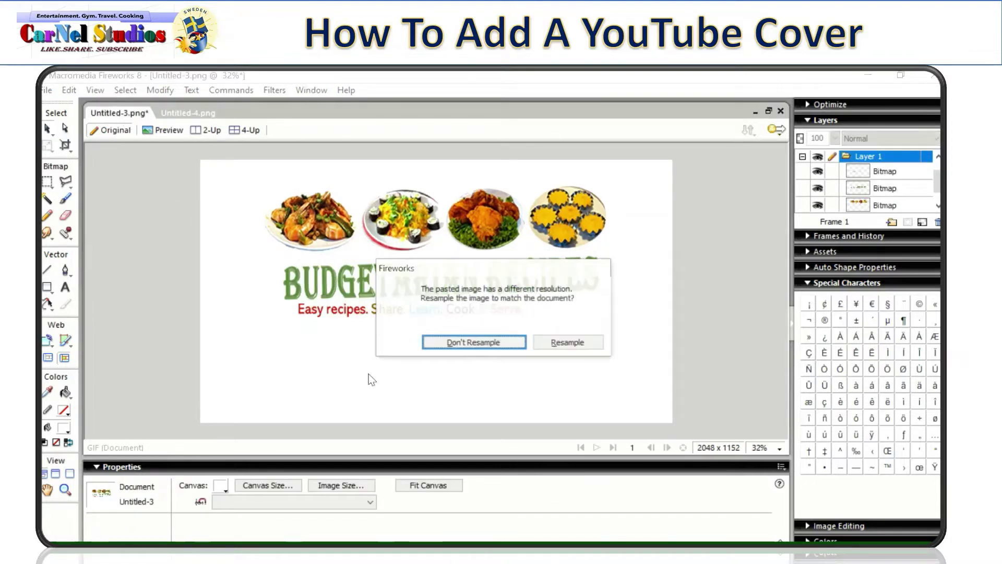
pyautogui.click(474, 345)
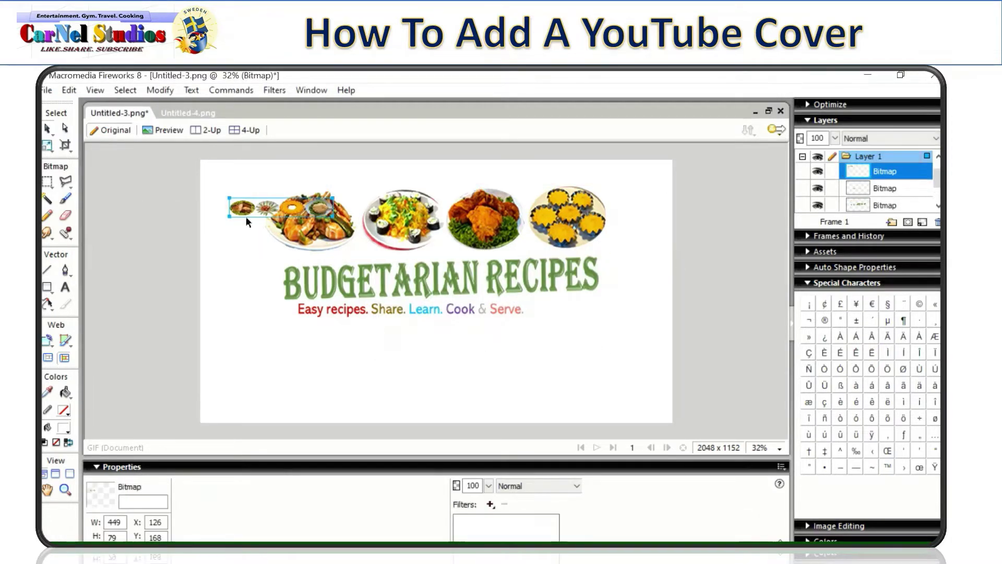
pyautogui.moveTo(242, 213); pyautogui.dragTo(291, 349)
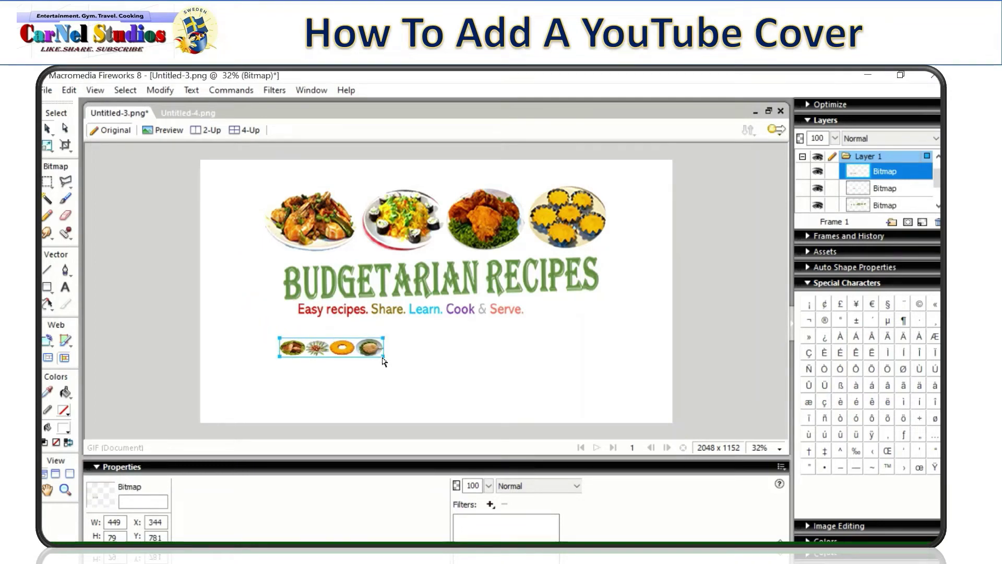
pyautogui.moveTo(383, 357); pyautogui.dragTo(421, 357)
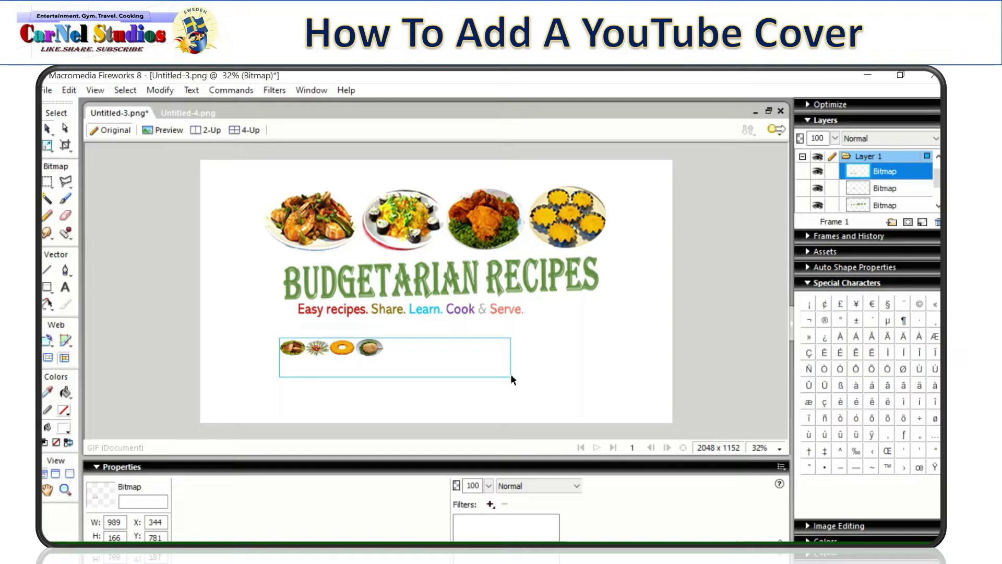
pyautogui.moveTo(511, 374); pyautogui.dragTo(604, 386)
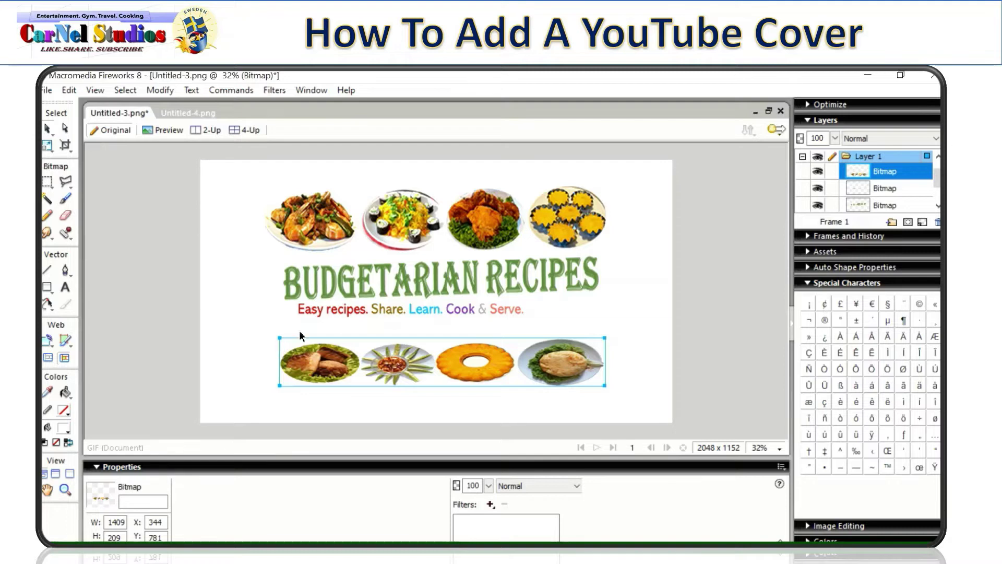
# - Resize the food strip to about 1505 × 340 and settle it below the tagline
pyautogui.moveTo(343, 359); pyautogui.dragTo(337, 270)
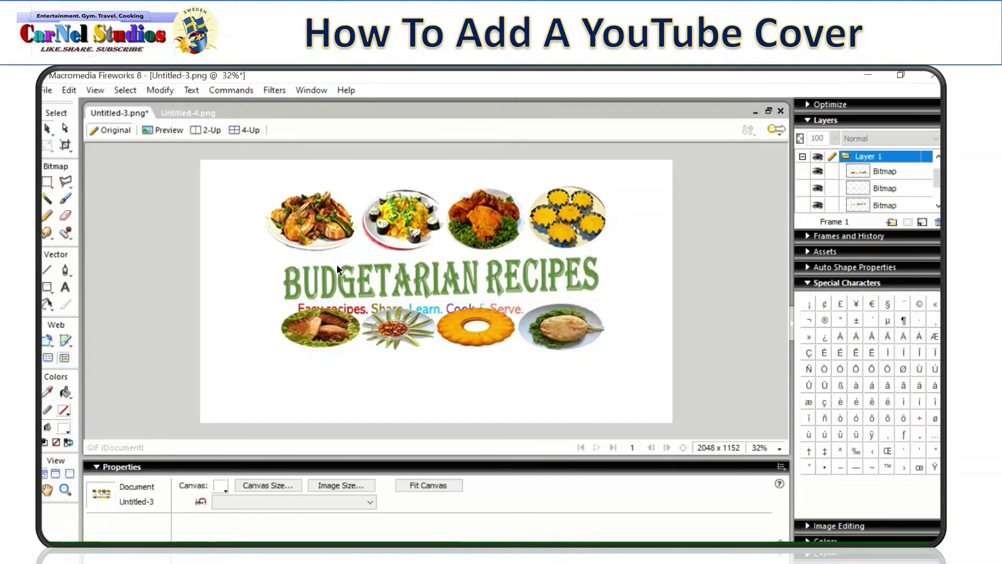
pyautogui.moveTo(327, 321); pyautogui.dragTo(349, 219)
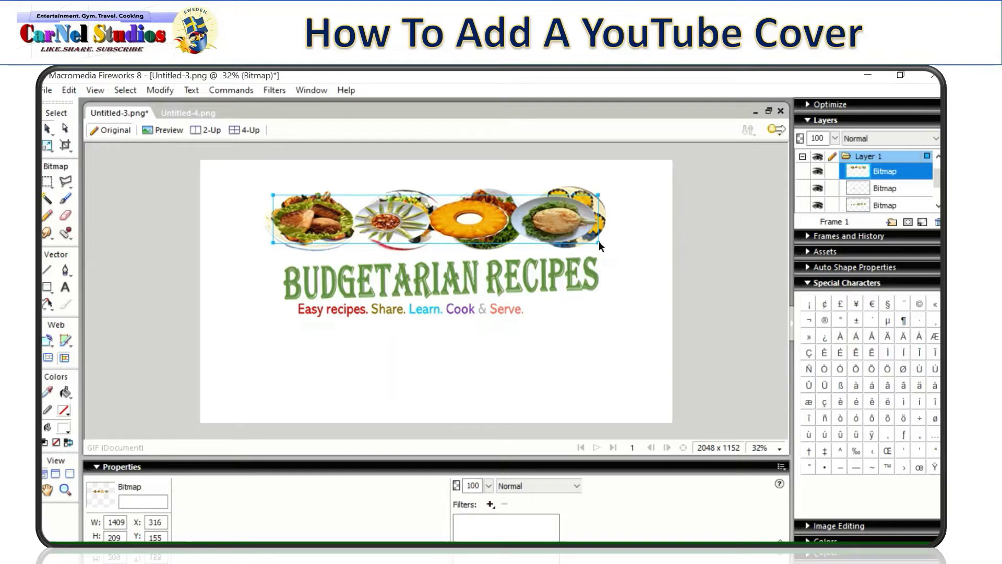
pyautogui.moveTo(598, 242); pyautogui.dragTo(620, 272)
pyautogui.moveTo(556, 215)
pyautogui.mouseDown()
pyautogui.moveTo(565, 209)
pyautogui.moveTo(565, 219)
pyautogui.mouseUp()
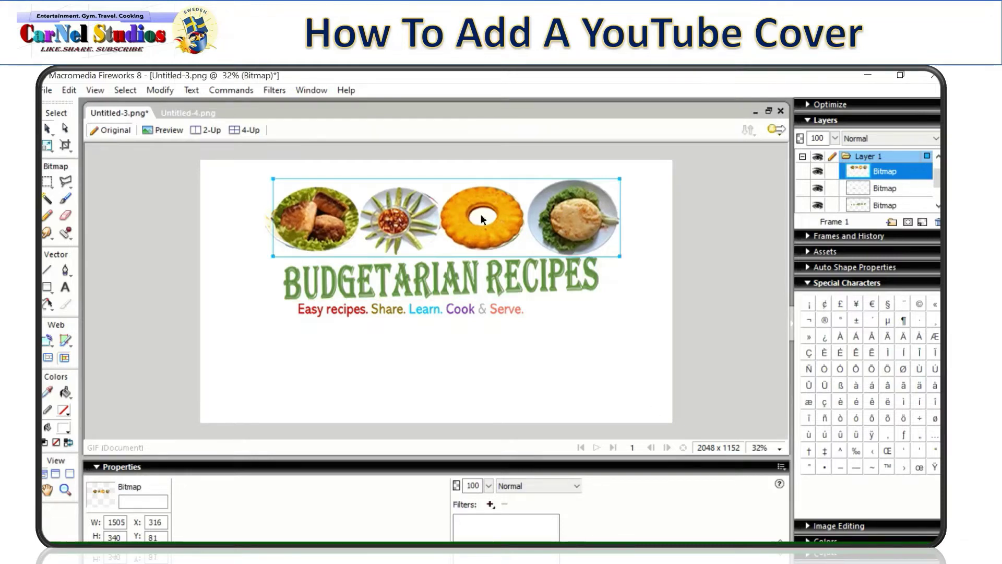
pyautogui.moveTo(483, 218); pyautogui.dragTo(471, 358)
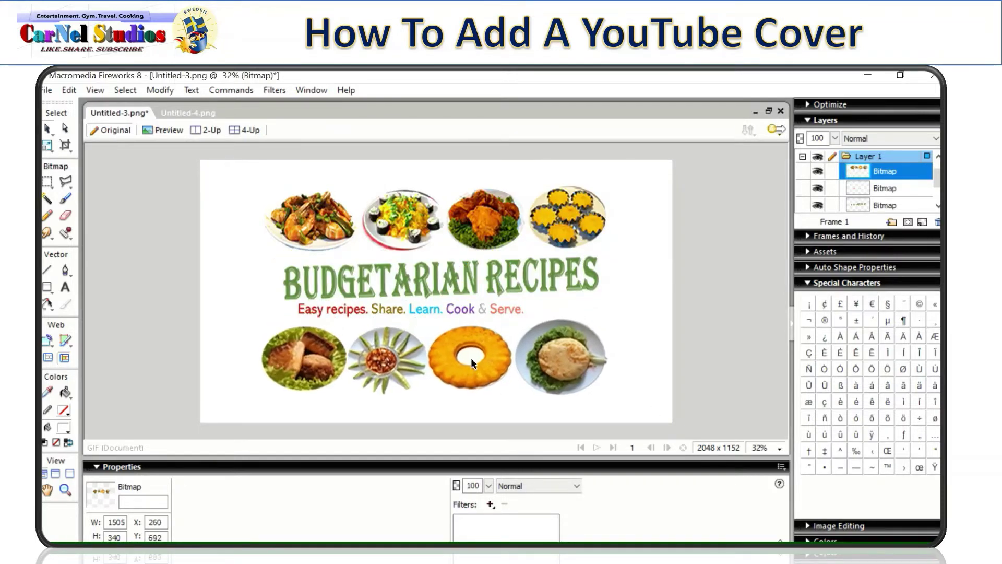
# - Select the bottom food-photo row and try a blue style, undoing it, then another swatch
pyautogui.click(710, 354)
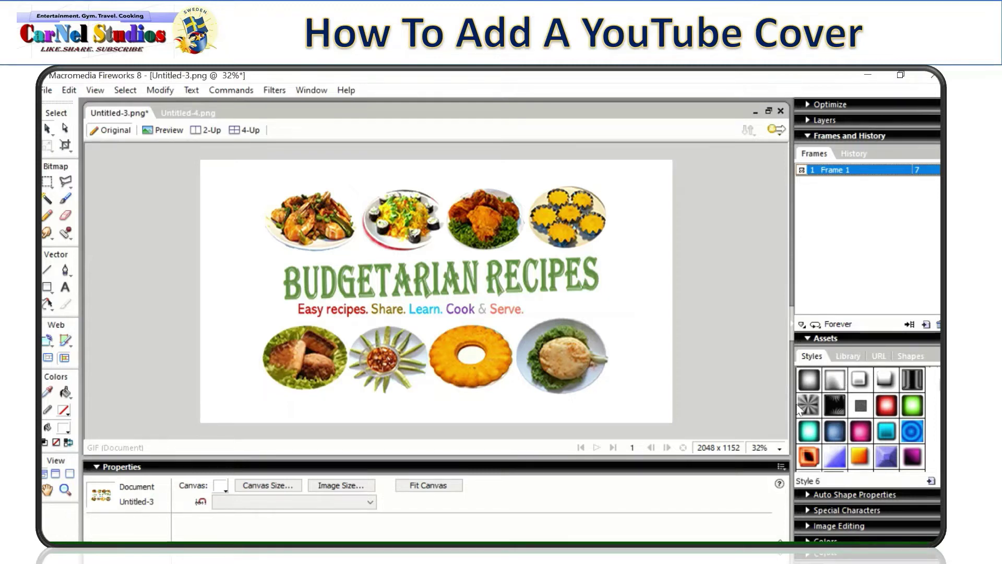
pyautogui.click(597, 355)
pyautogui.click(837, 432)
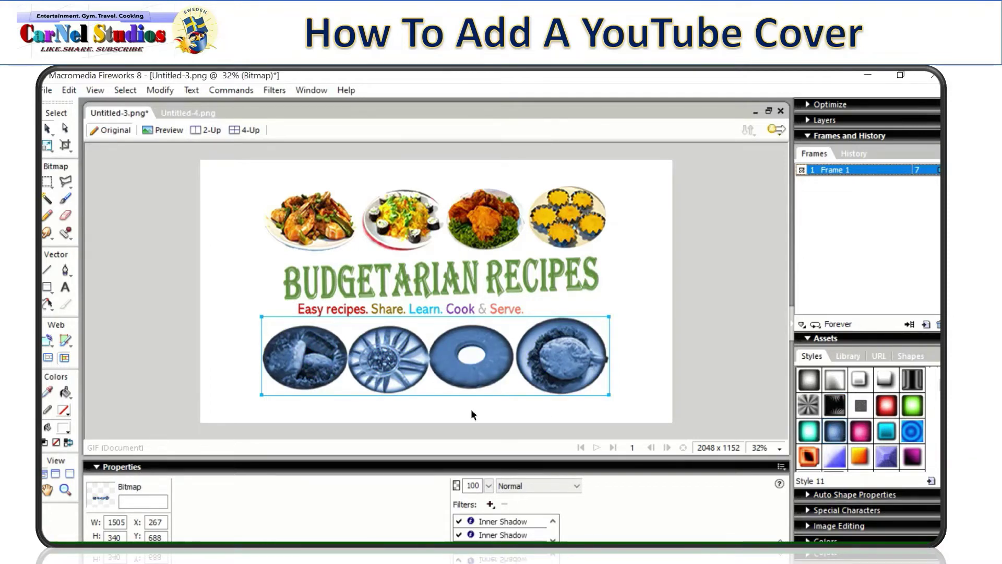
pyautogui.hotkey('ctrl', 'z')
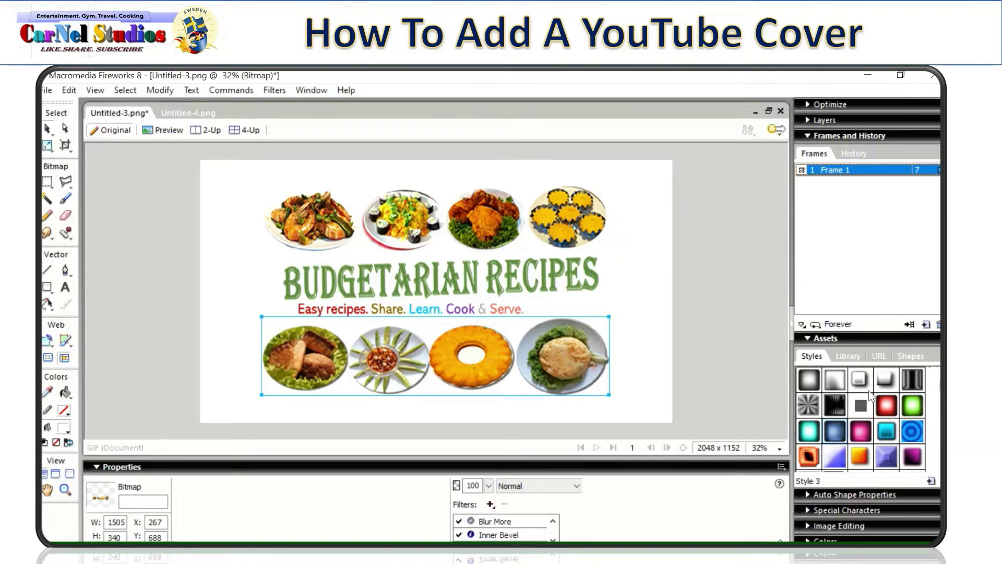
pyautogui.click(834, 456)
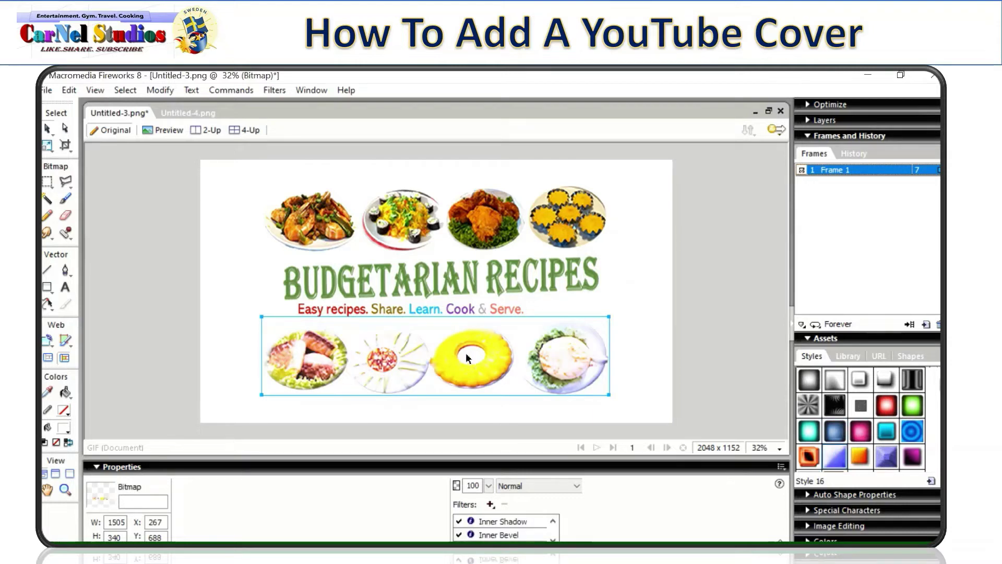
# - Edit Style 6 to uncheck Fill type, then finish on the Inner Bevel style
pyautogui.click(808, 404)
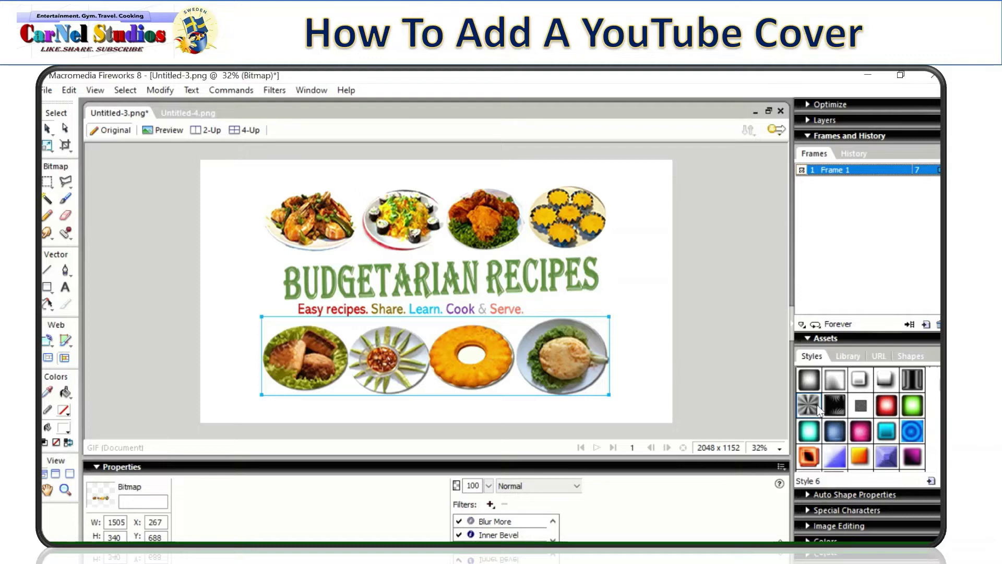
pyautogui.click(813, 406)
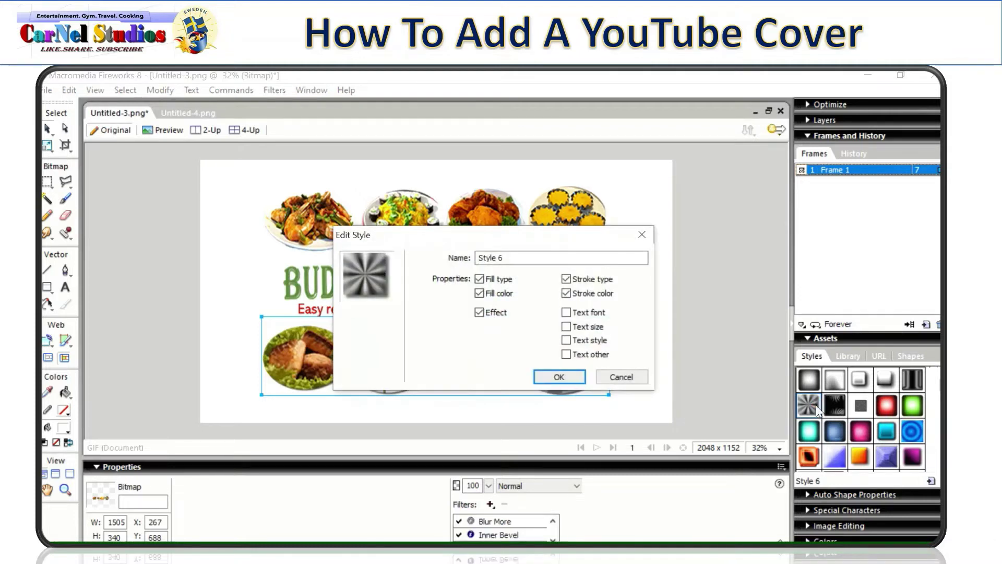
pyautogui.click(479, 279)
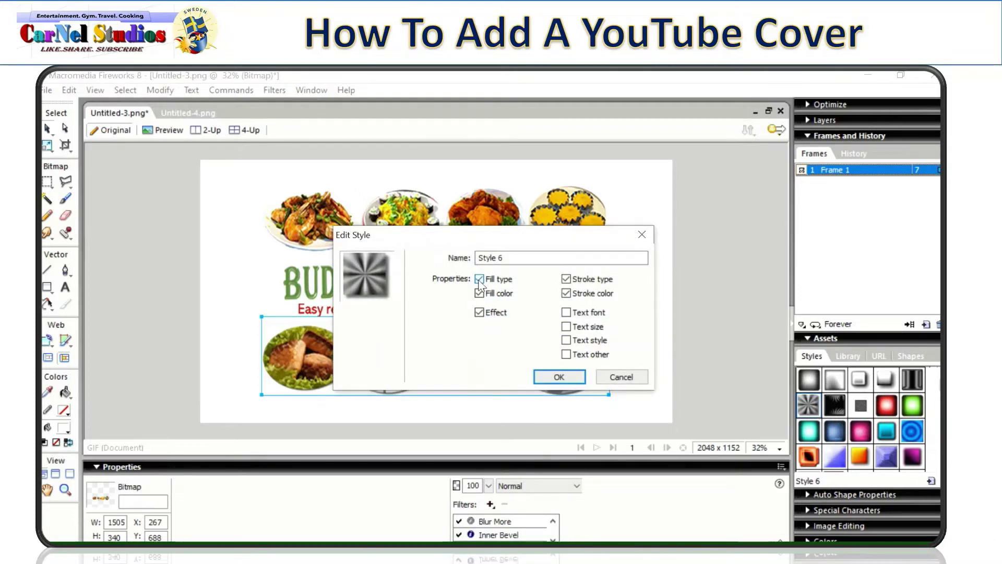
pyautogui.click(559, 377)
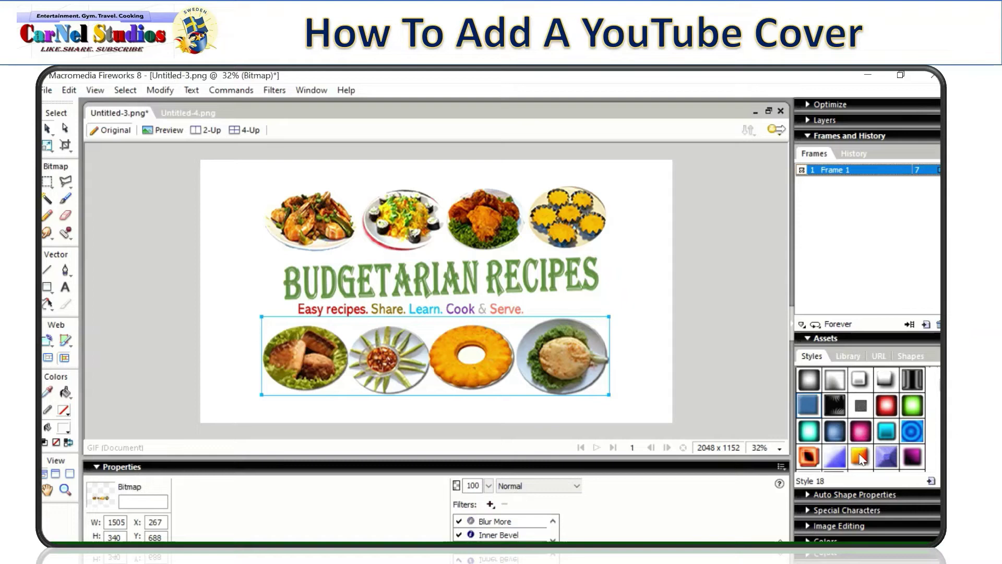
pyautogui.click(811, 457)
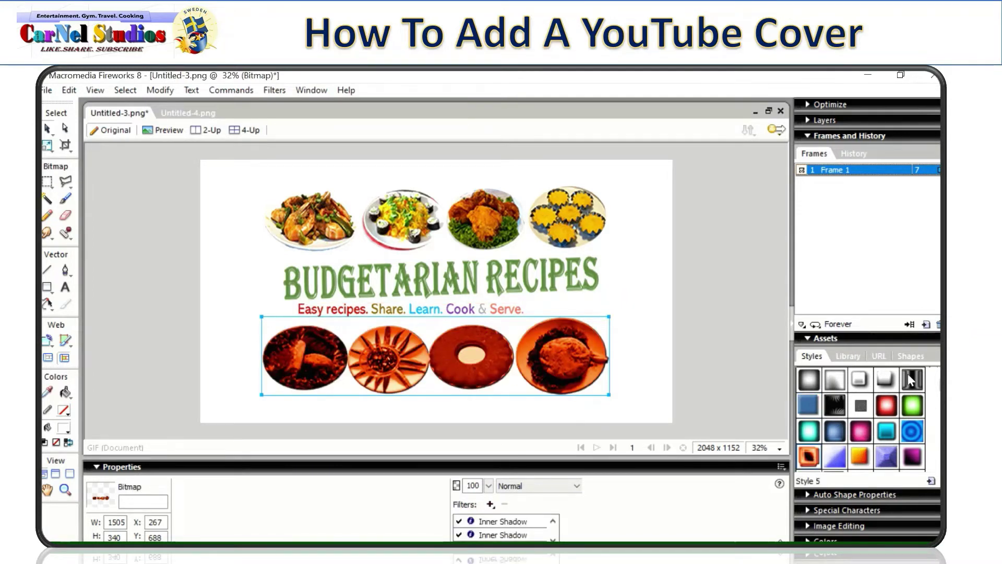
pyautogui.click(915, 434)
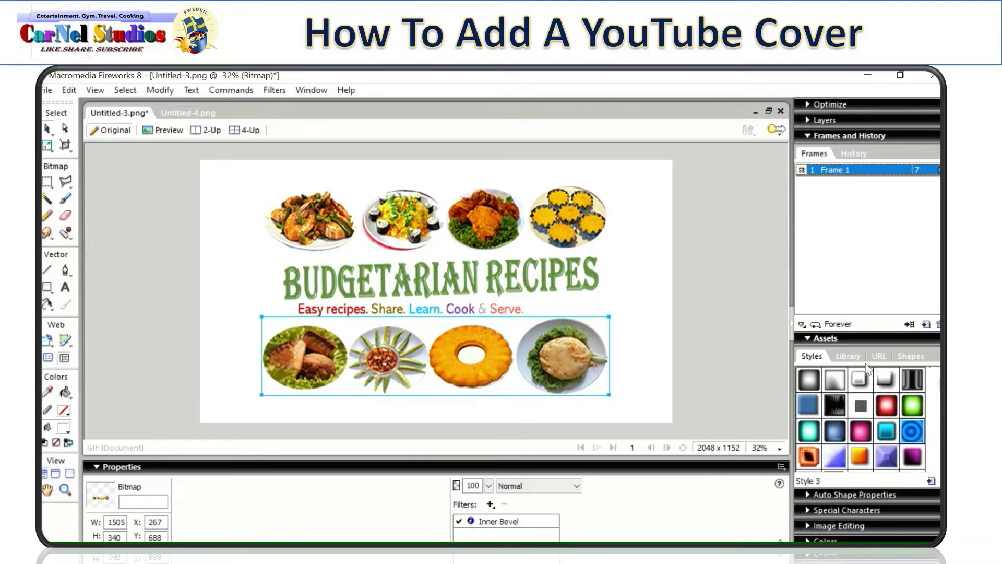
# - Drag the Perspective auto shape from the Shapes library onto the canvas
pyautogui.click(911, 356)
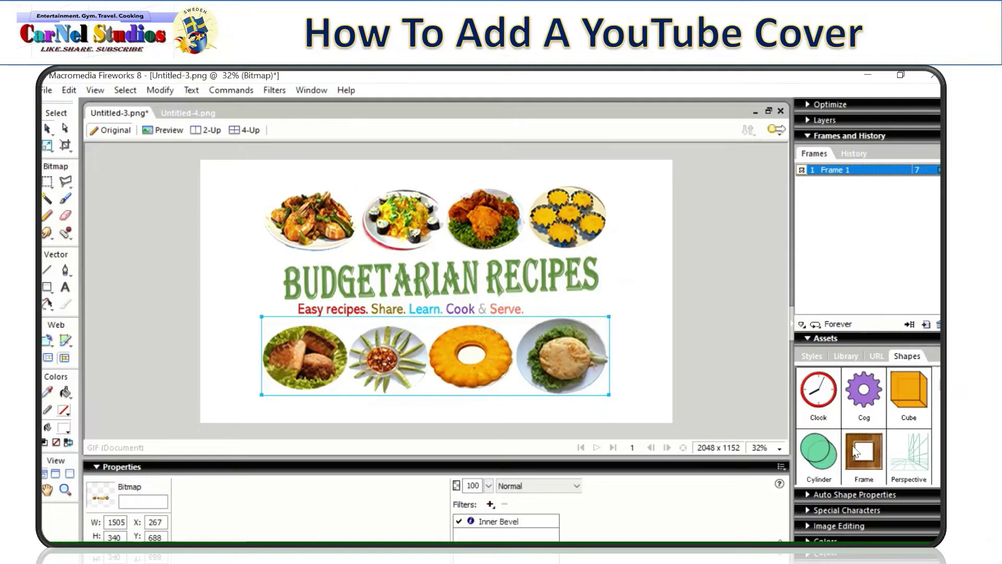
pyautogui.click(675, 358)
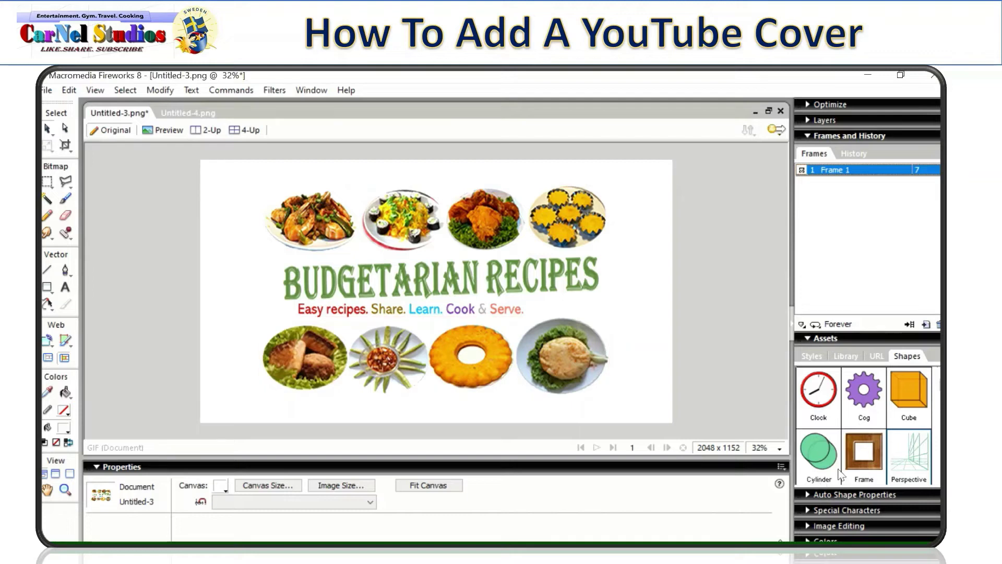
pyautogui.moveTo(788, 436); pyautogui.dragTo(242, 286)
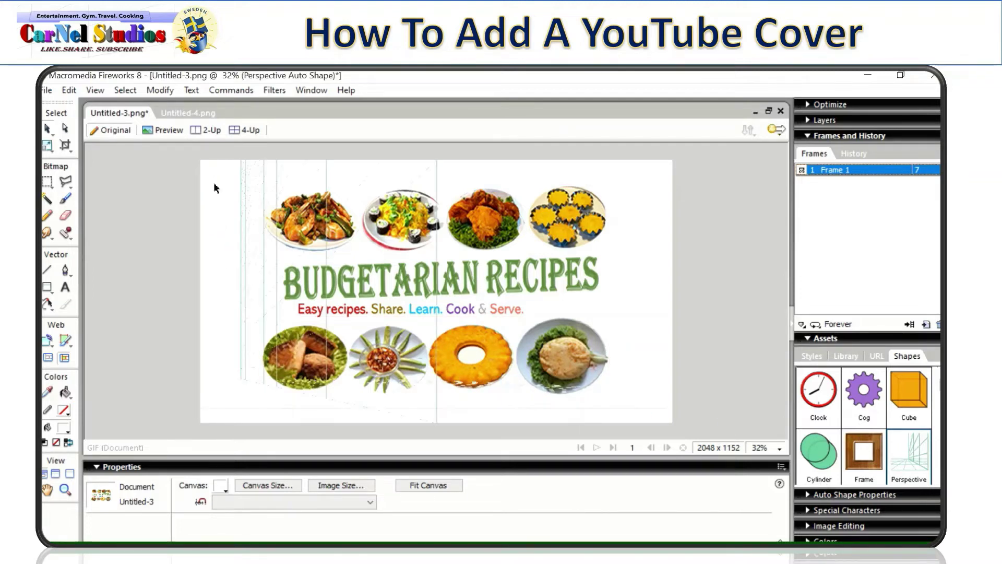
# - Reposition and widen the perspective grid, distort its floor and raise its vanishing point
pyautogui.moveTo(261, 249); pyautogui.dragTo(241, 275)
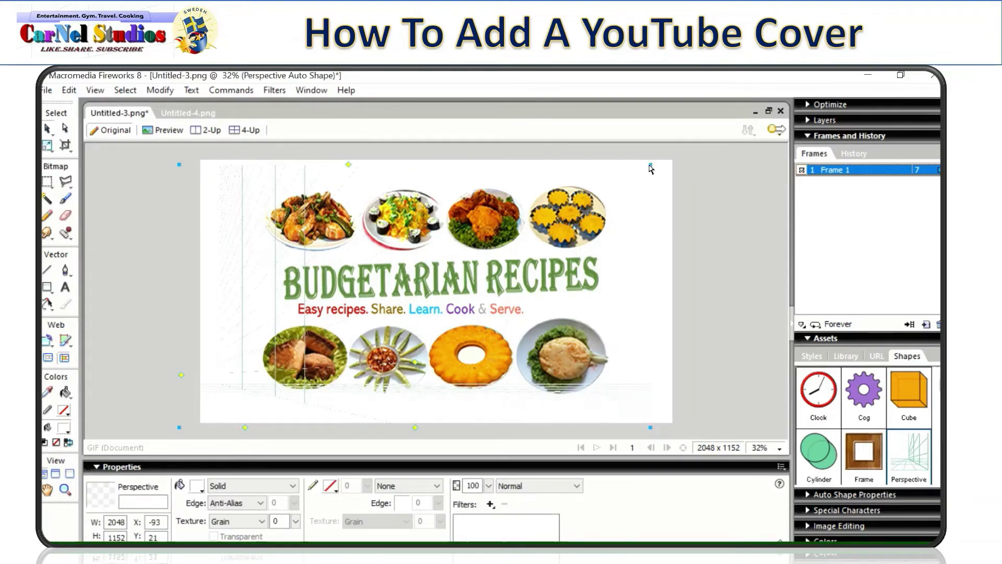
pyautogui.moveTo(651, 165); pyautogui.dragTo(672, 161)
pyautogui.moveTo(258, 311); pyautogui.dragTo(240, 314)
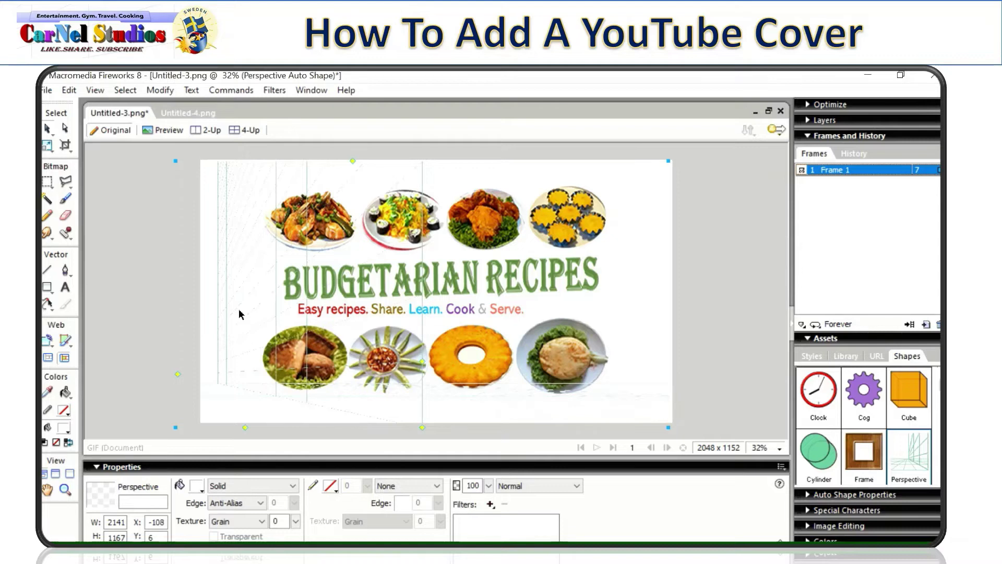
pyautogui.moveTo(248, 429); pyautogui.dragTo(264, 406)
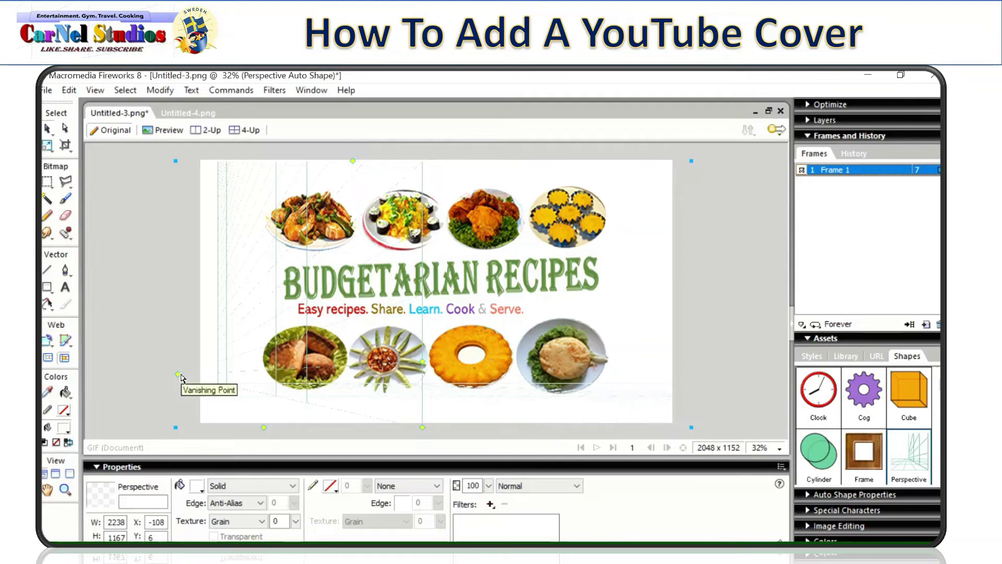
pyautogui.moveTo(178, 375); pyautogui.dragTo(232, 296)
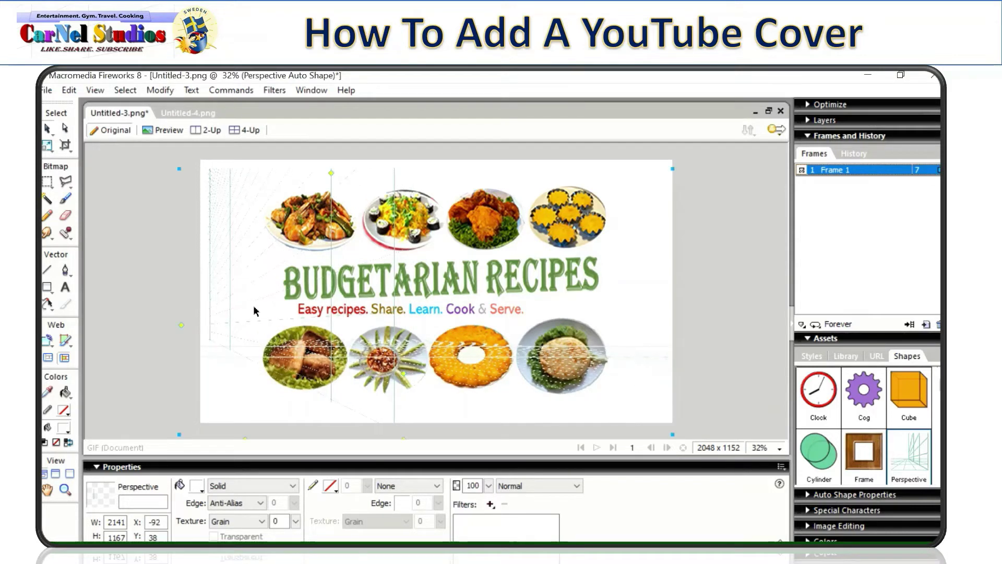
# - Select the perspective grid shape and view the cover at 100%
pyautogui.click(761, 291)
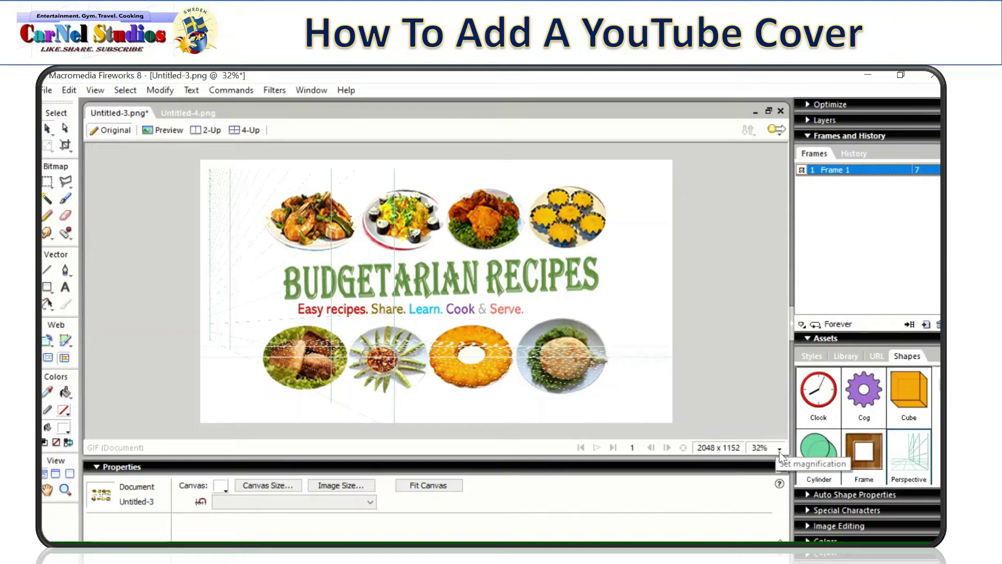
pyautogui.click(231, 219)
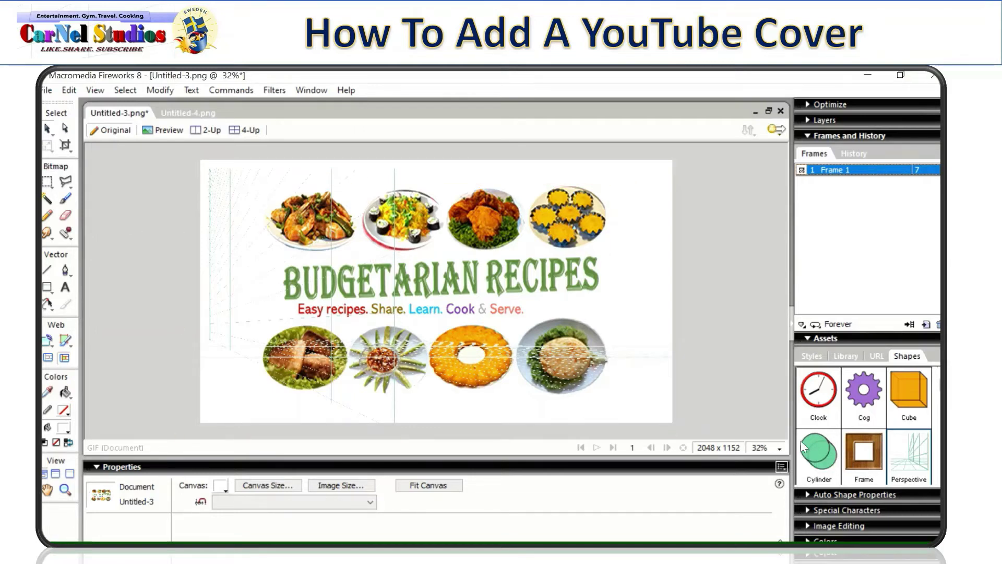
pyautogui.click(780, 449)
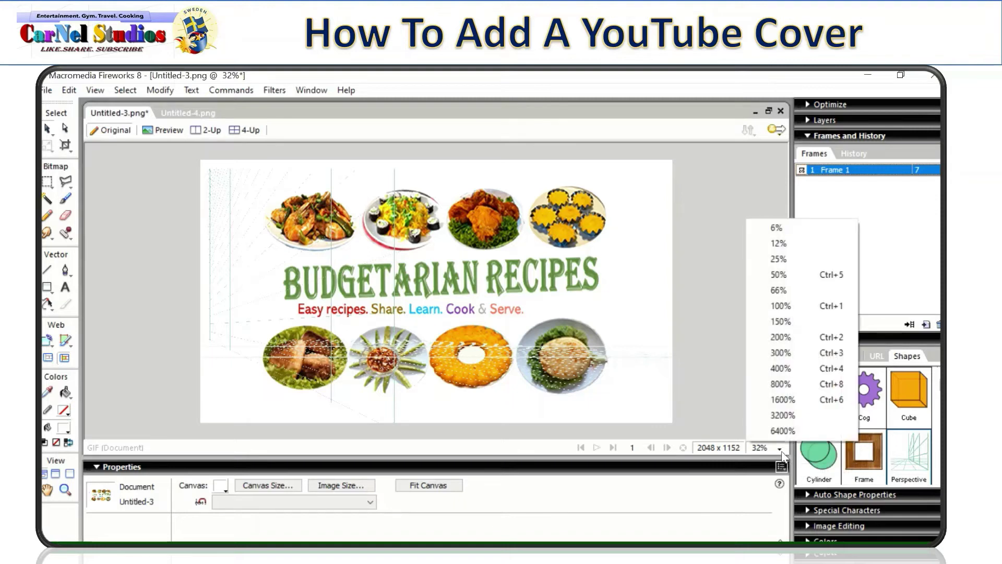
pyautogui.click(781, 307)
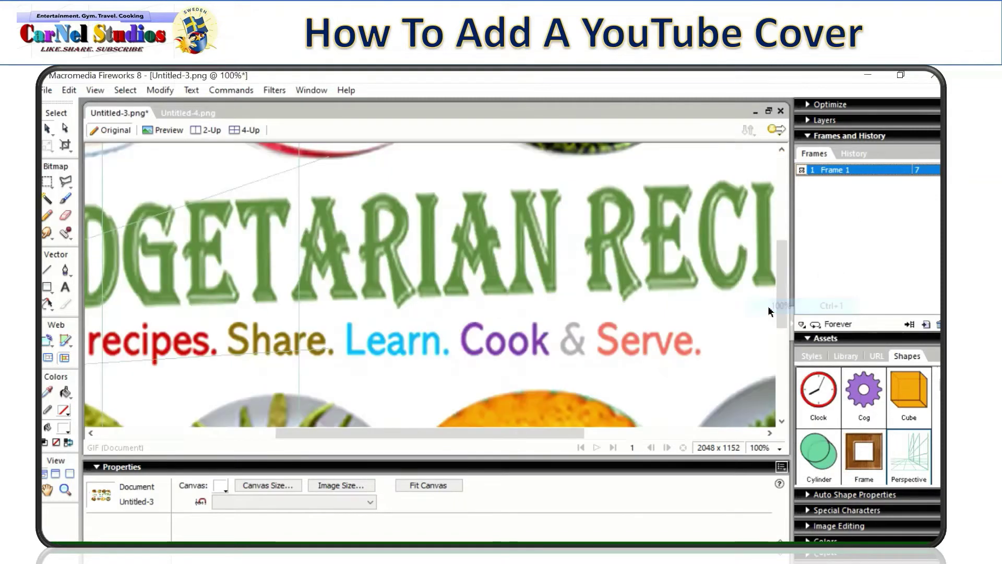
pyautogui.scroll(3, 465, 315)
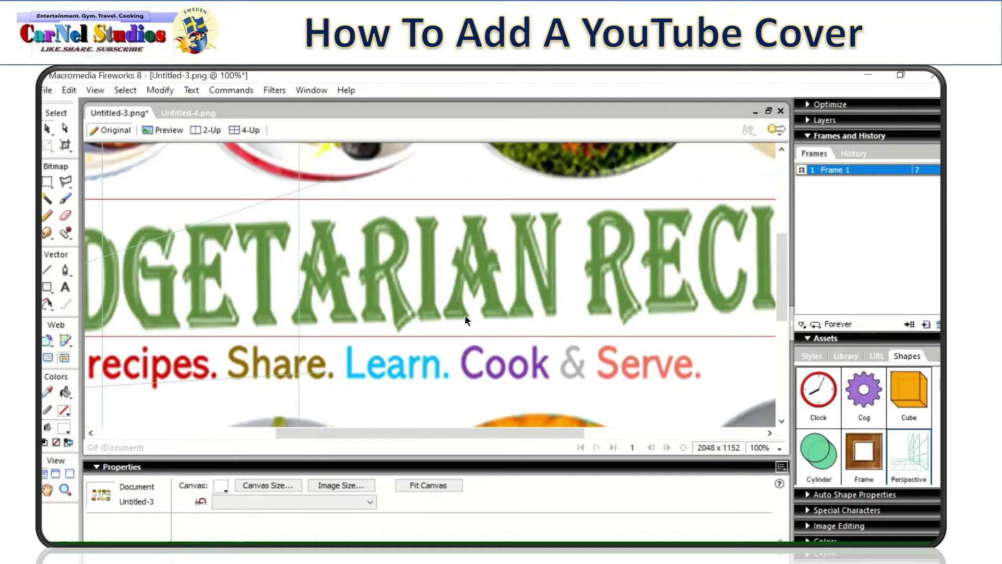
pyautogui.scroll(2, 518, 302)
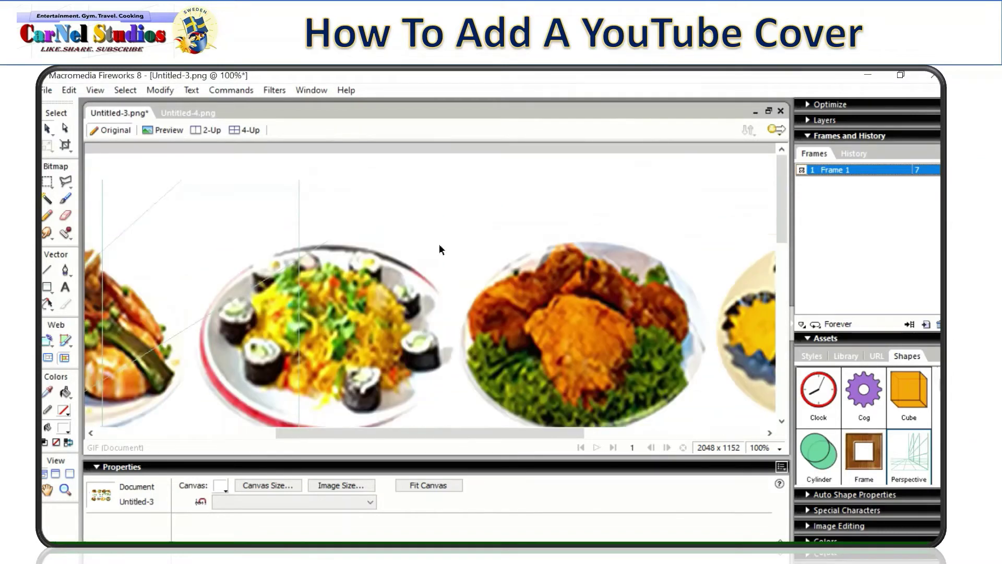
pyautogui.scroll(-3, 293, 240)
pyautogui.scroll(-5, 645, 296)
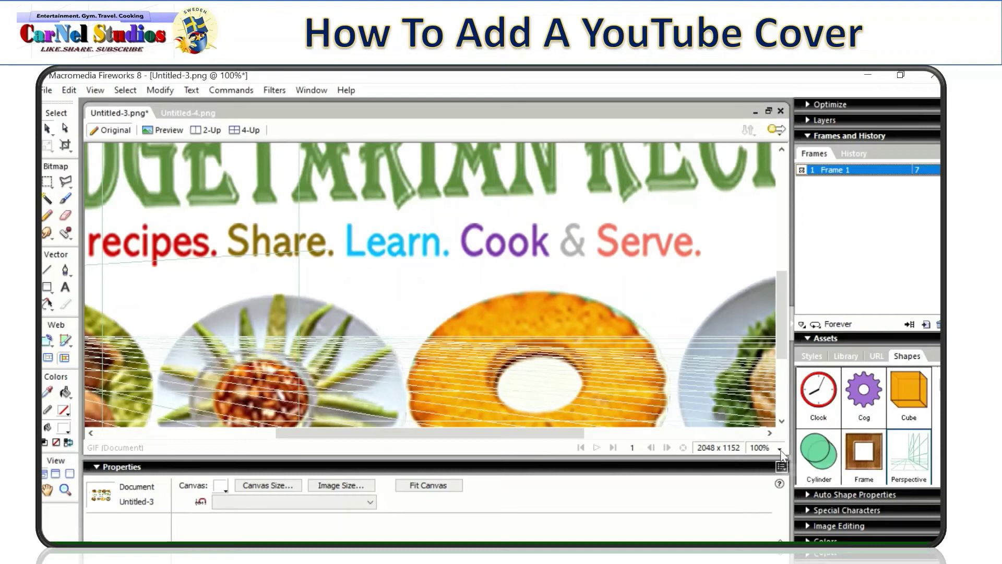
# - Step the zoom through 12% and 50%, settling on 25%
pyautogui.click(778, 449)
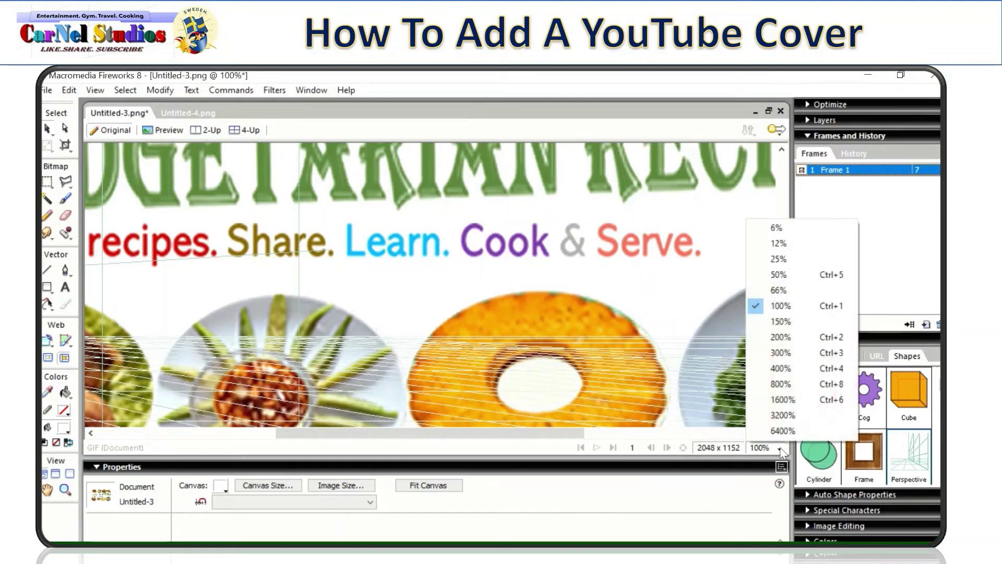
pyautogui.click(766, 241)
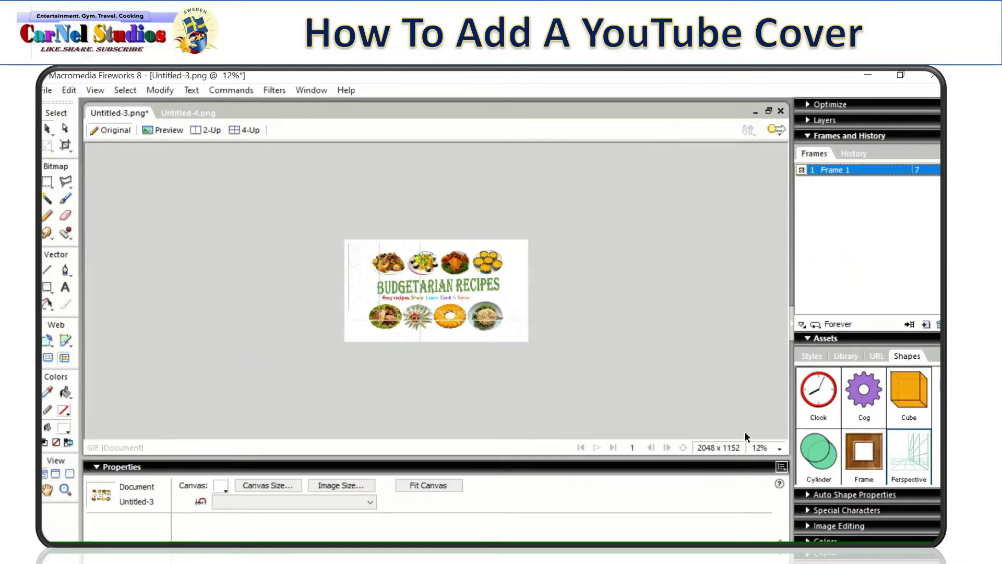
pyautogui.click(779, 448)
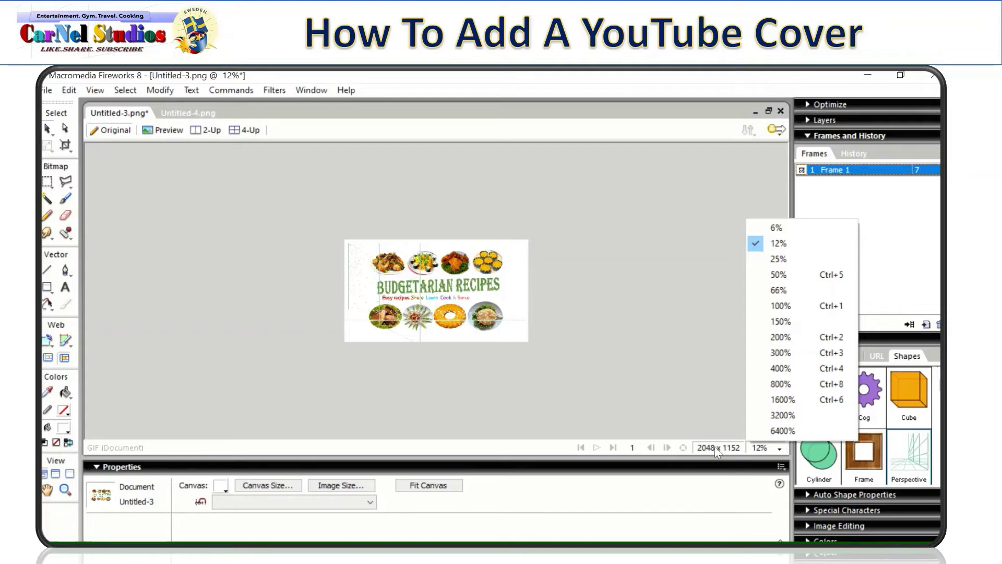
pyautogui.click(765, 276)
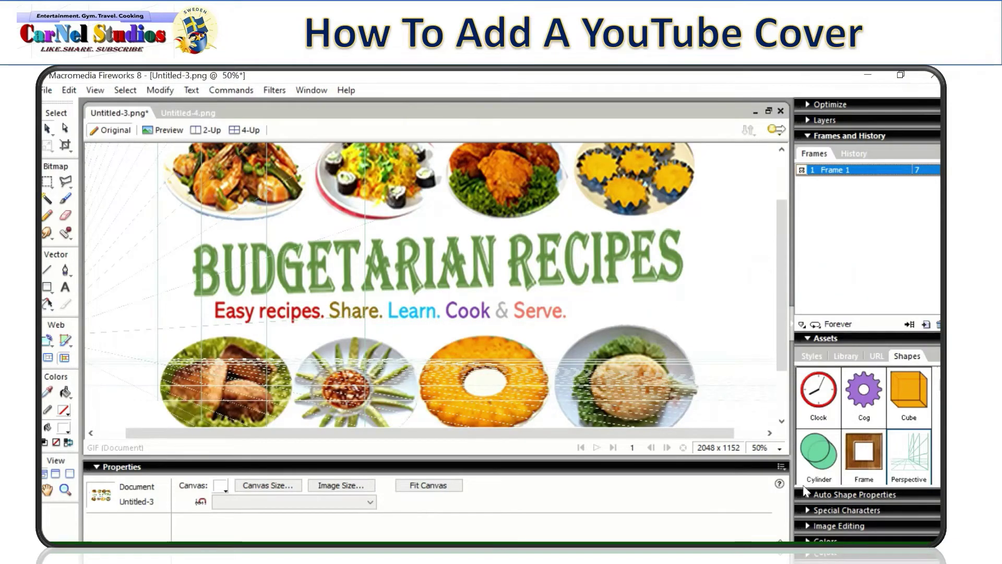
pyautogui.click(780, 449)
pyautogui.click(761, 258)
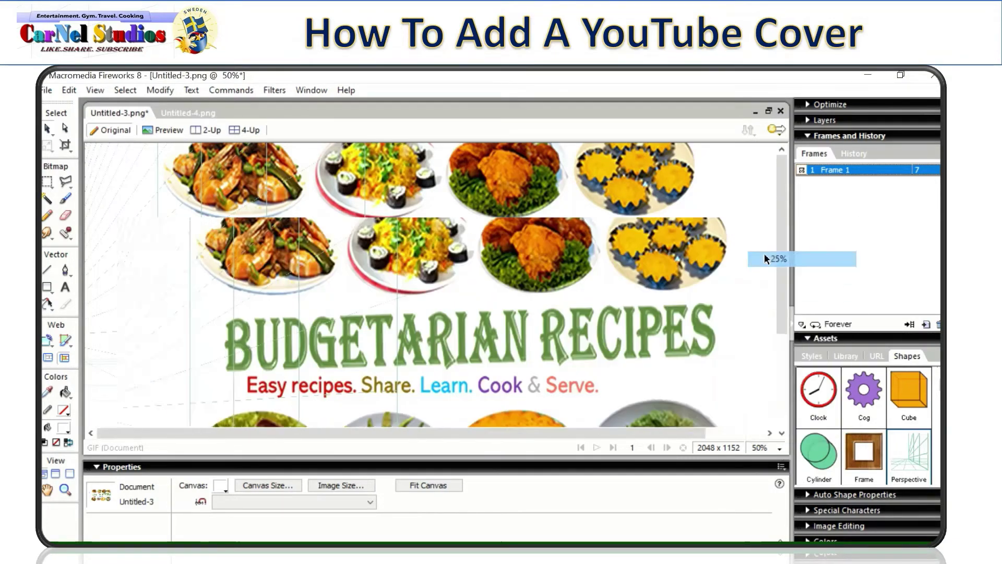
# - Start Save As and browse to DATA (D:) > workspace > fb at yt cover png
pyautogui.click(47, 90)
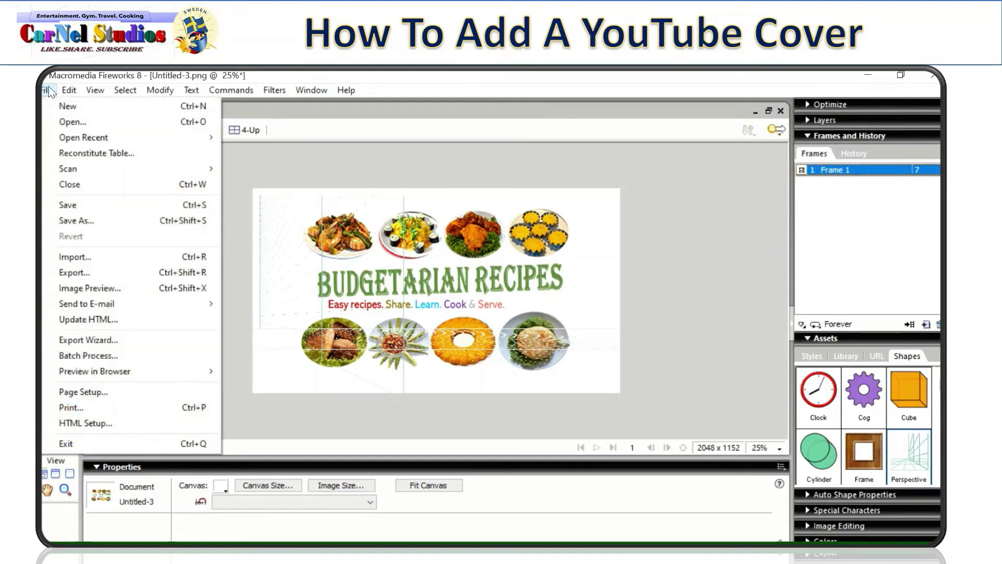
pyautogui.click(98, 220)
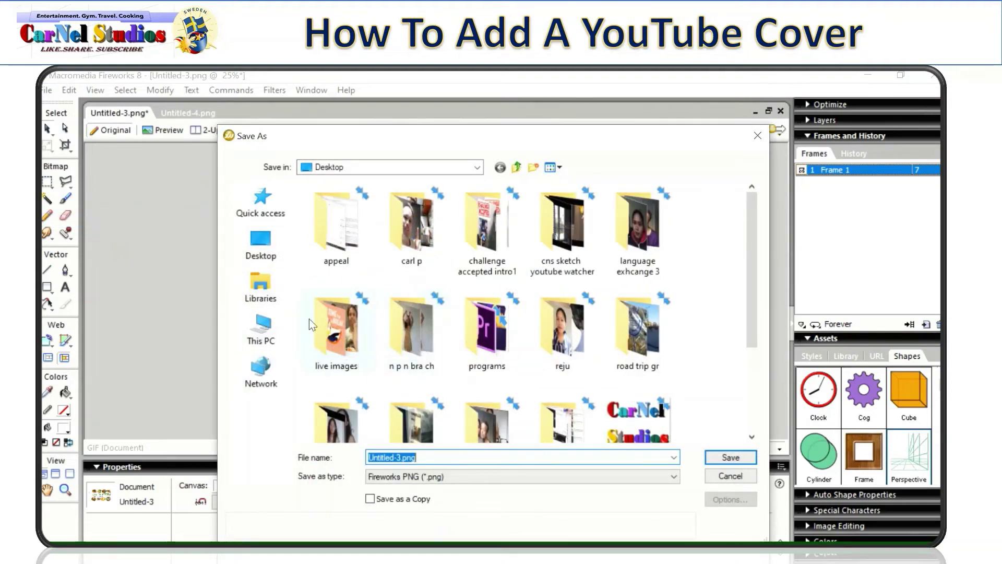
pyautogui.scroll(-3, 415, 292)
pyautogui.click(261, 328)
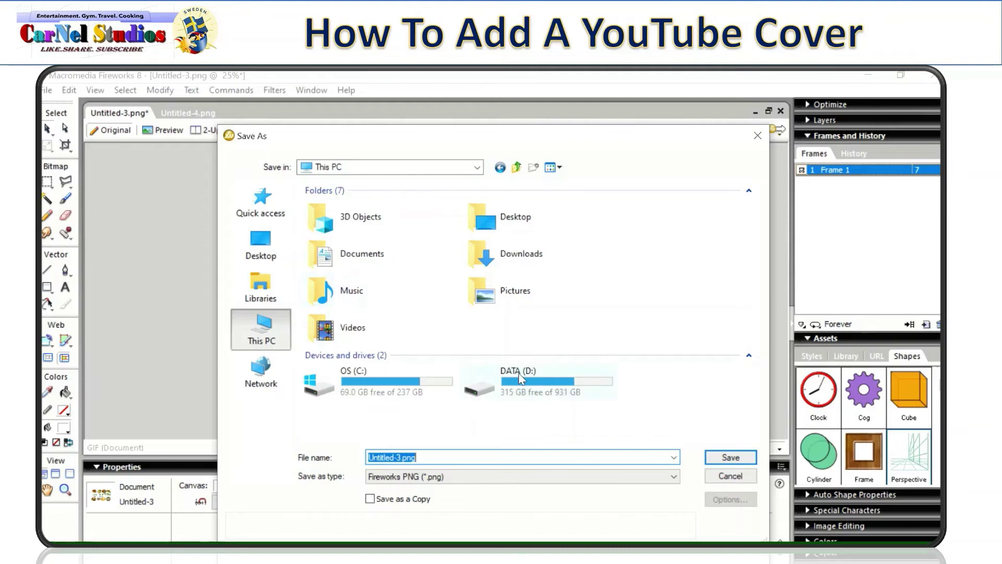
pyautogui.doubleClick(525, 384)
pyautogui.scroll(-1, 372, 334)
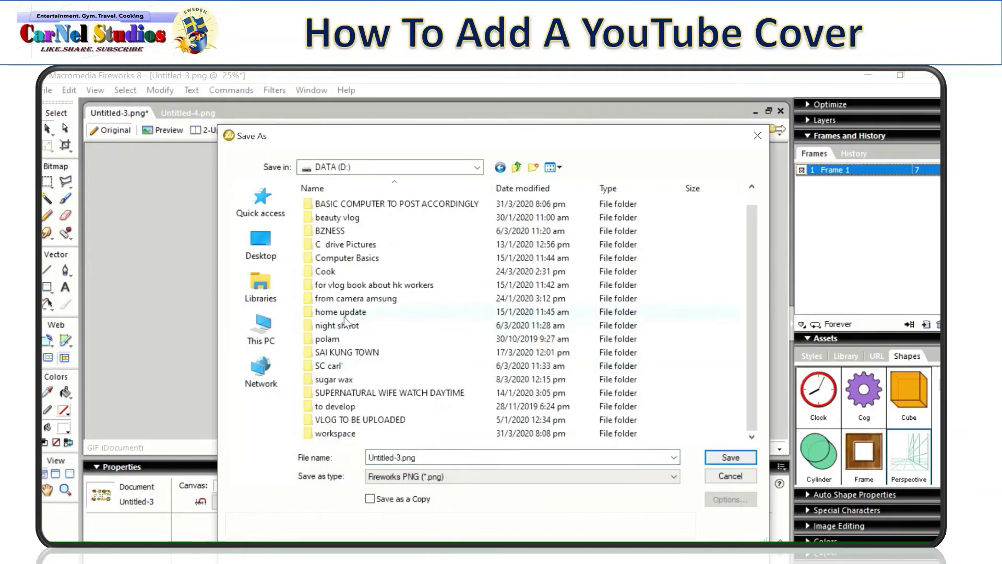
pyautogui.scroll(1, 361, 435)
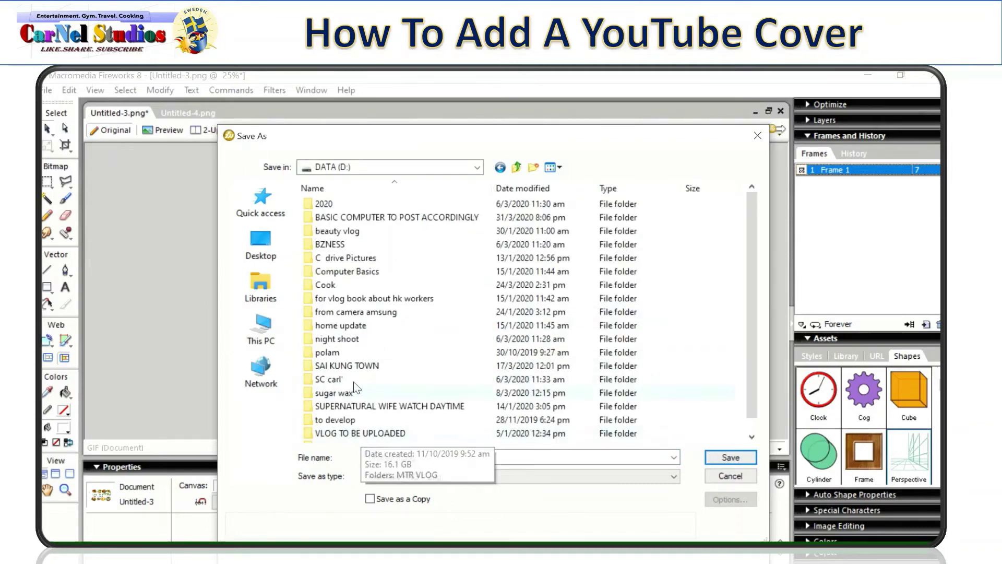
pyautogui.scroll(-1, 445, 436)
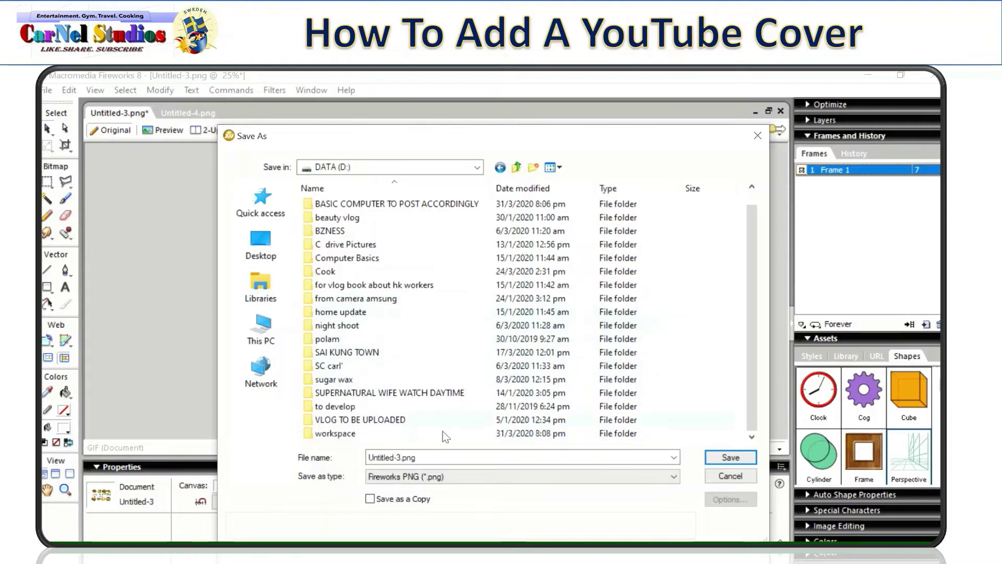
pyautogui.click(358, 435)
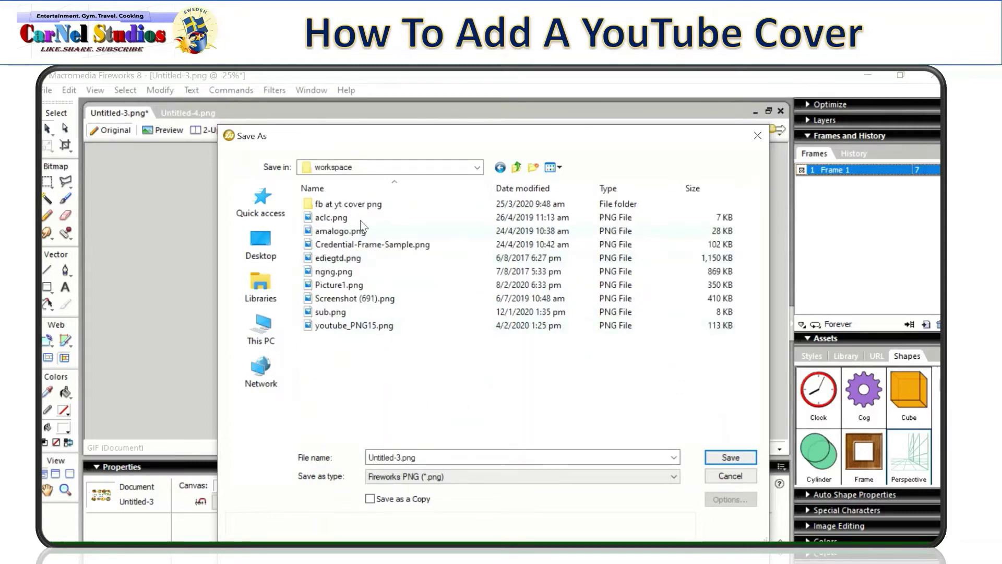
pyautogui.doubleClick(361, 203)
# - Replace the Untitled-3.png name with spiam and save the file
pyautogui.click(415, 457)
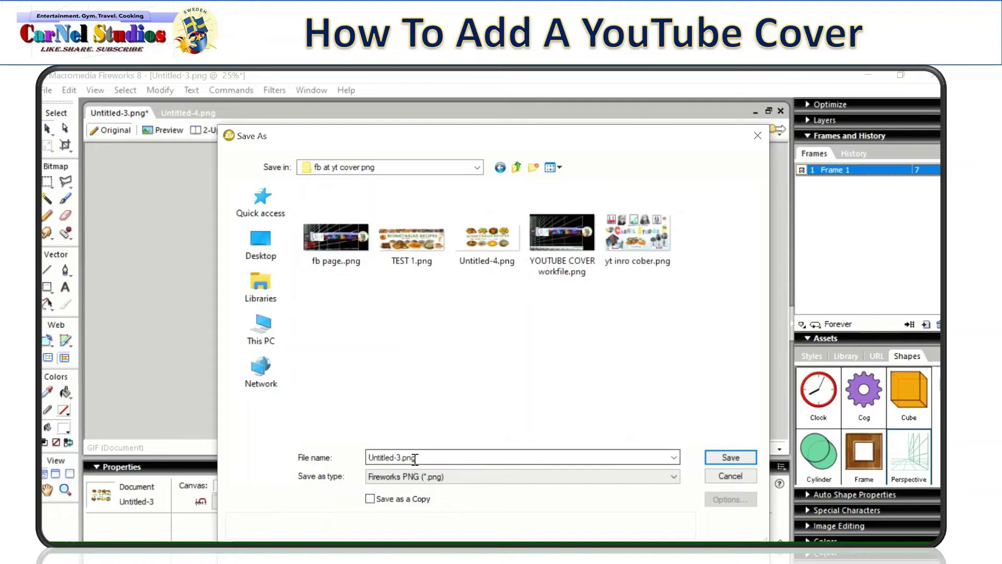
pyautogui.moveTo(425, 458); pyautogui.dragTo(354, 458)
pyautogui.press('BackSpace')
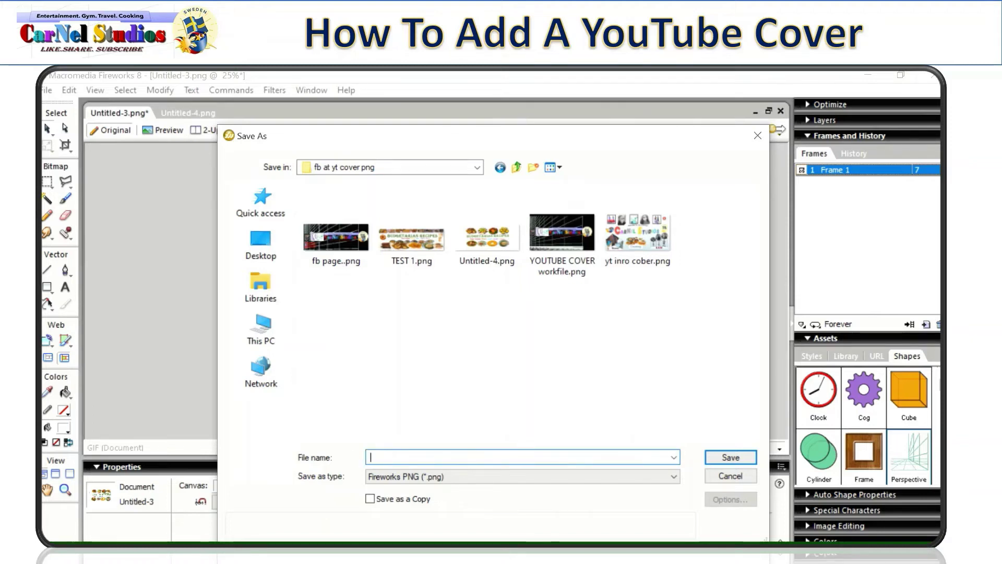
pyautogui.write('f')
pyautogui.press('BackSpace')
pyautogui.write('spiam')
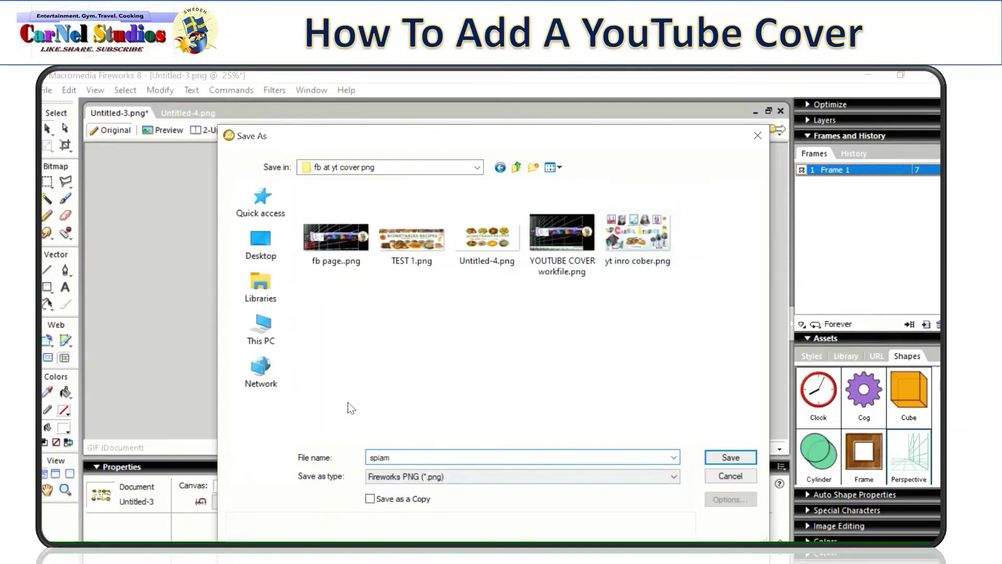
pyautogui.click(740, 459)
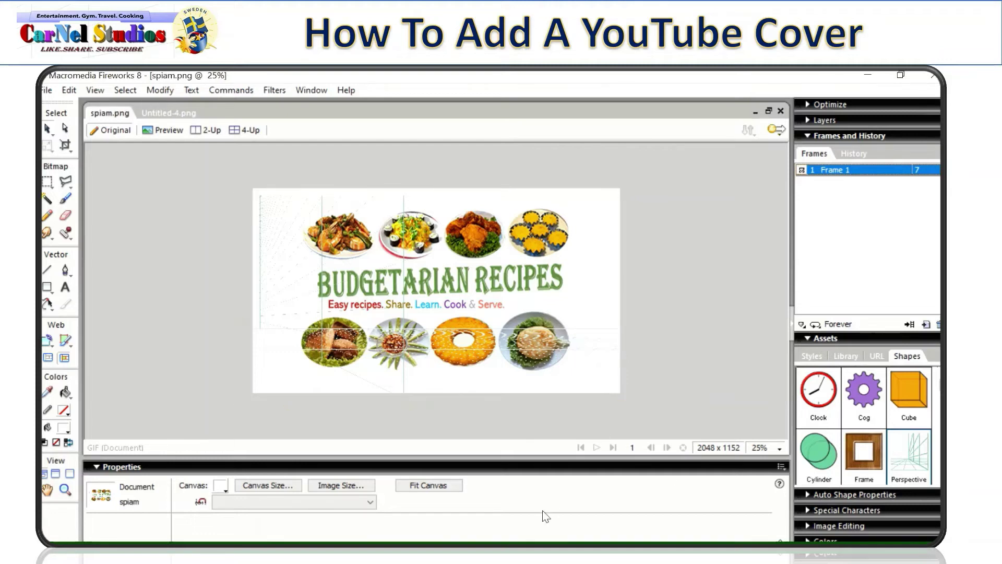
# - In YouTube's Channel art dialog, browse the computer and pick spiam.png
pyautogui.hotkey('alt', 'Tab')
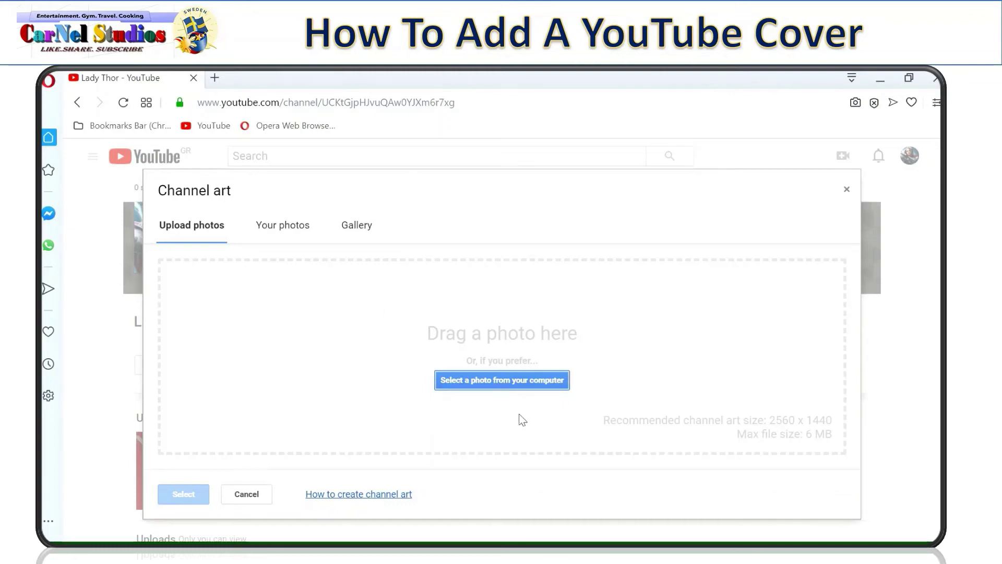
pyautogui.click(466, 381)
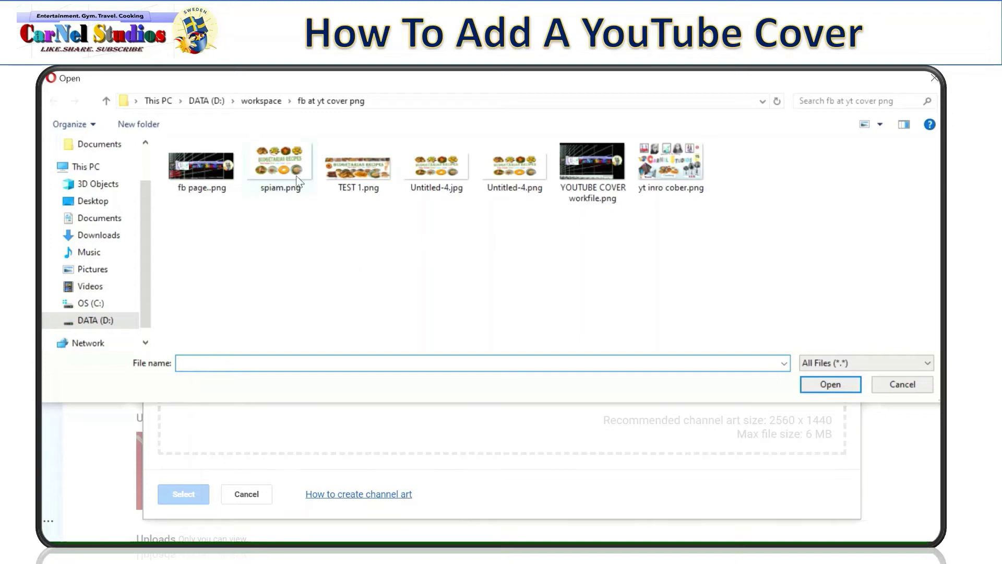
pyautogui.moveTo(260, 148)
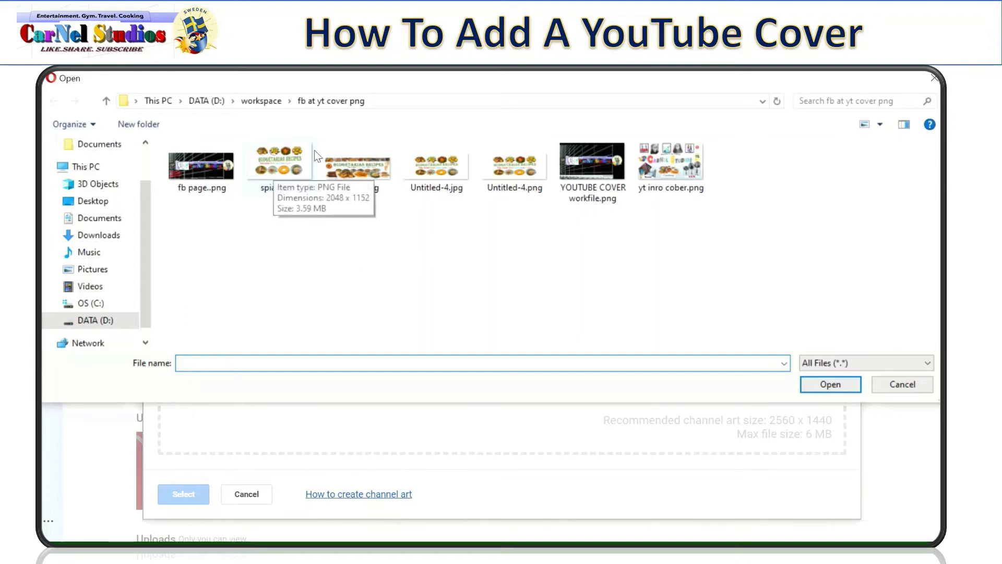
pyautogui.click(285, 170)
# - Upload spiam.png, review the desktop, TV and mobile previews, and enable Auto-enhance
pyautogui.click(827, 385)
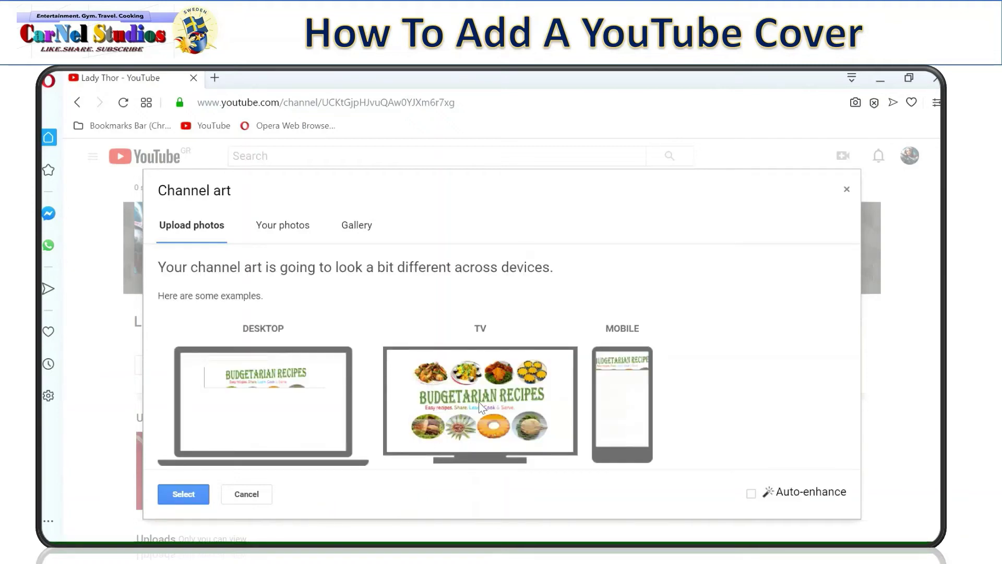
pyautogui.scroll(-2, 480, 406)
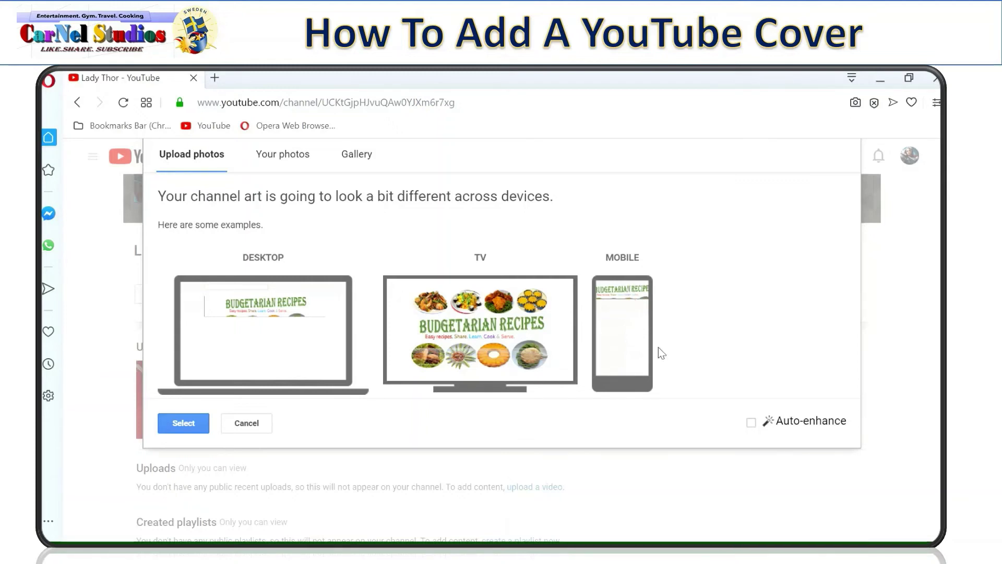
pyautogui.click(751, 422)
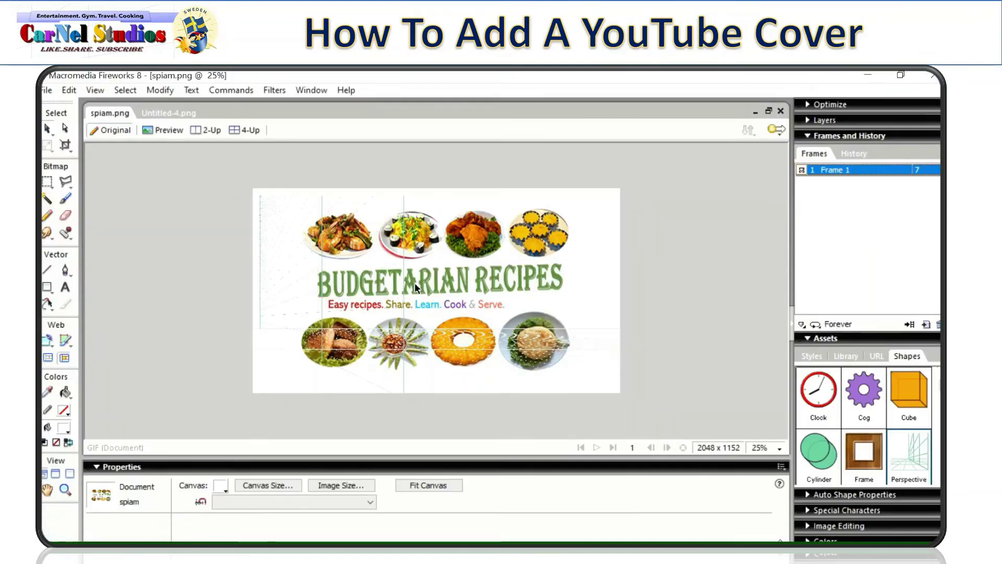
# - Shrink the top row of food images and shift it left above the title
pyautogui.click(408, 243)
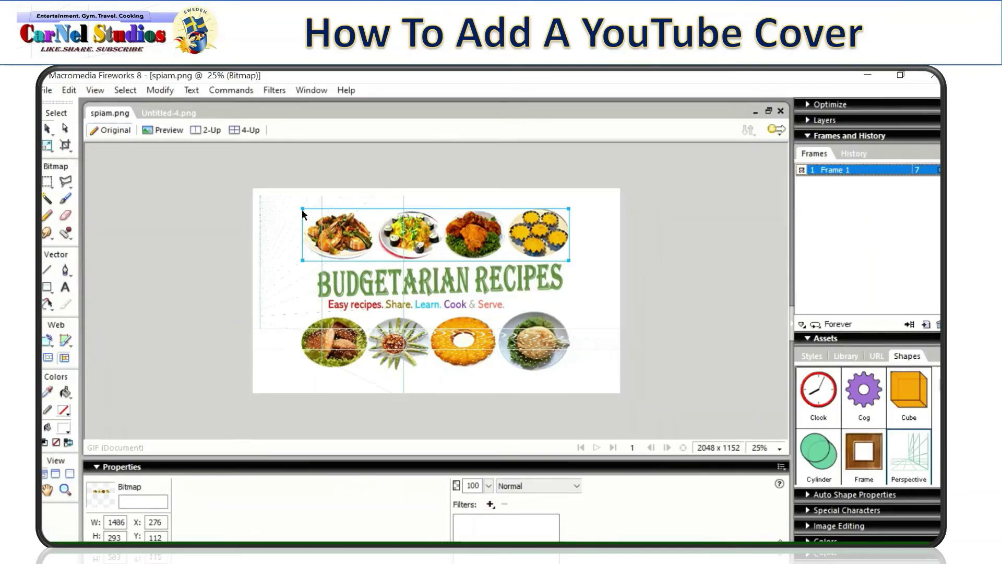
pyautogui.moveTo(303, 209); pyautogui.dragTo(340, 232)
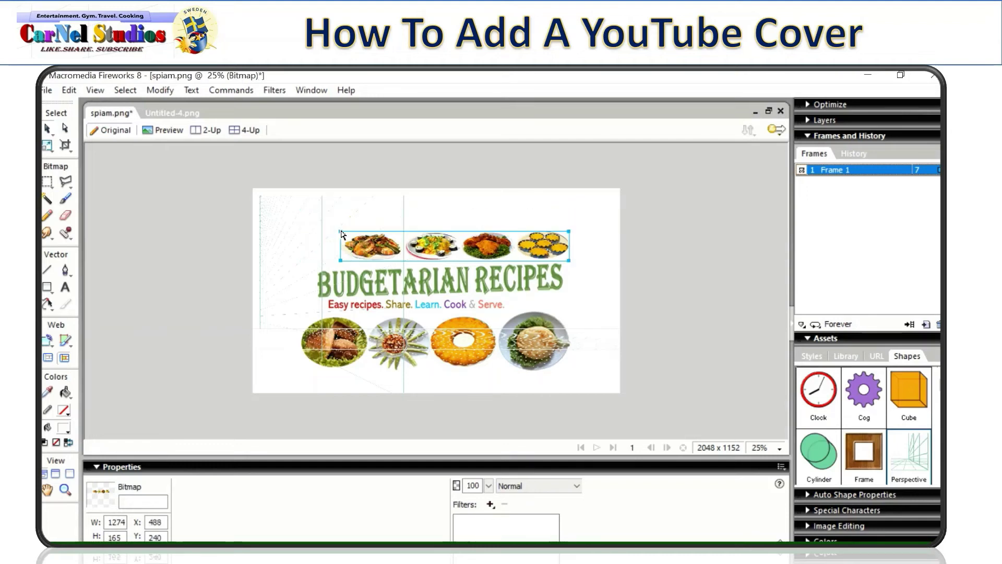
pyautogui.moveTo(416, 243); pyautogui.dragTo(391, 244)
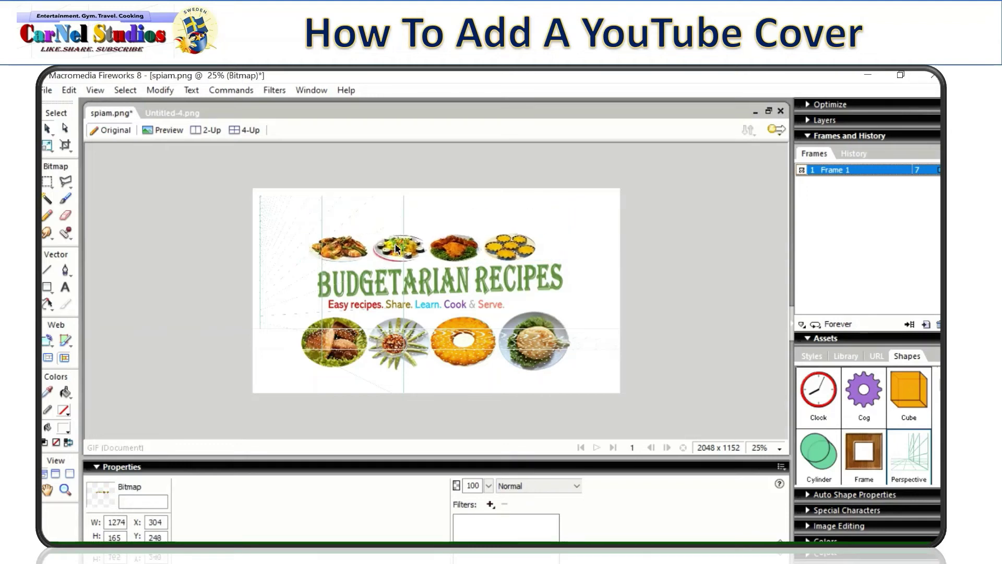
# - Shrink the BUDGETARIAN RECIPES title in two passes, moving it up and right
pyautogui.click(422, 278)
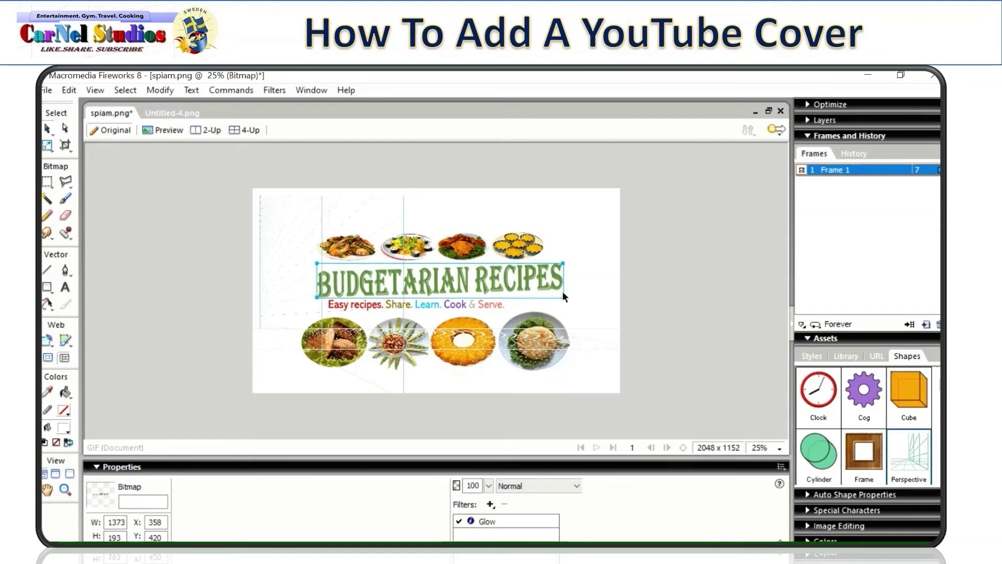
pyautogui.moveTo(563, 292); pyautogui.dragTo(522, 287)
pyautogui.moveTo(423, 279); pyautogui.dragTo(433, 274)
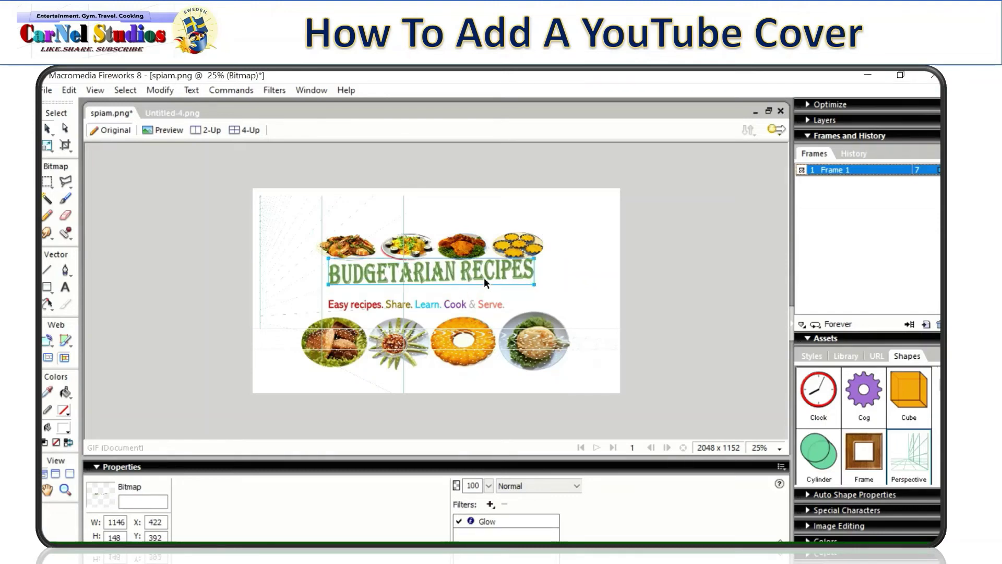
pyautogui.click(527, 280)
pyautogui.click(514, 268)
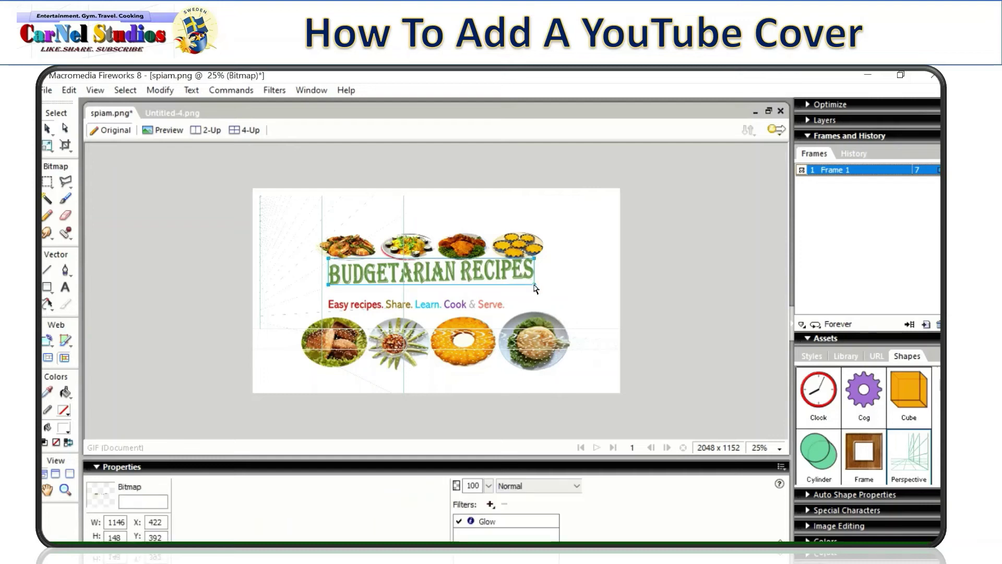
pyautogui.moveTo(534, 287); pyautogui.dragTo(511, 279)
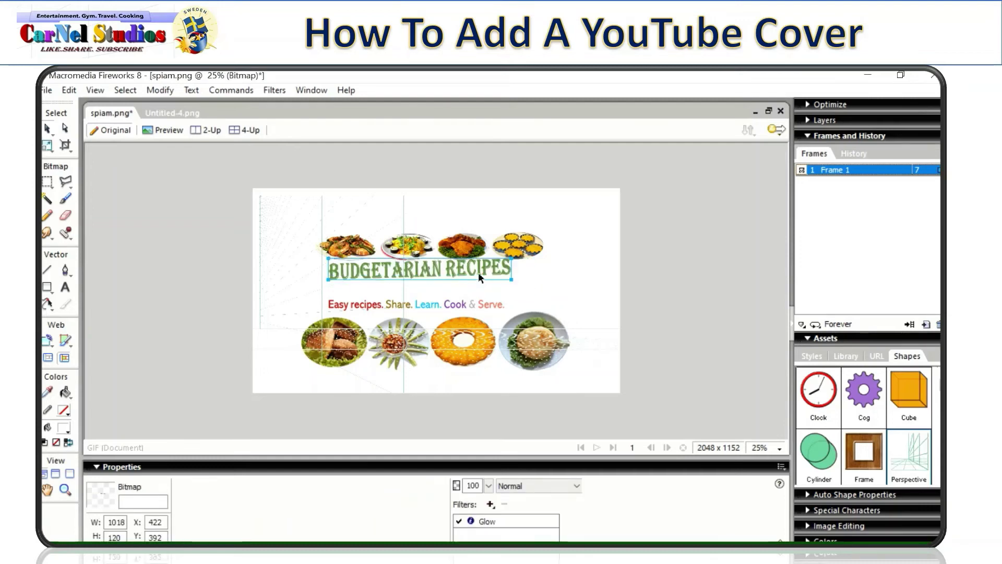
# - Shrink the top food-image row a little more
pyautogui.click(490, 253)
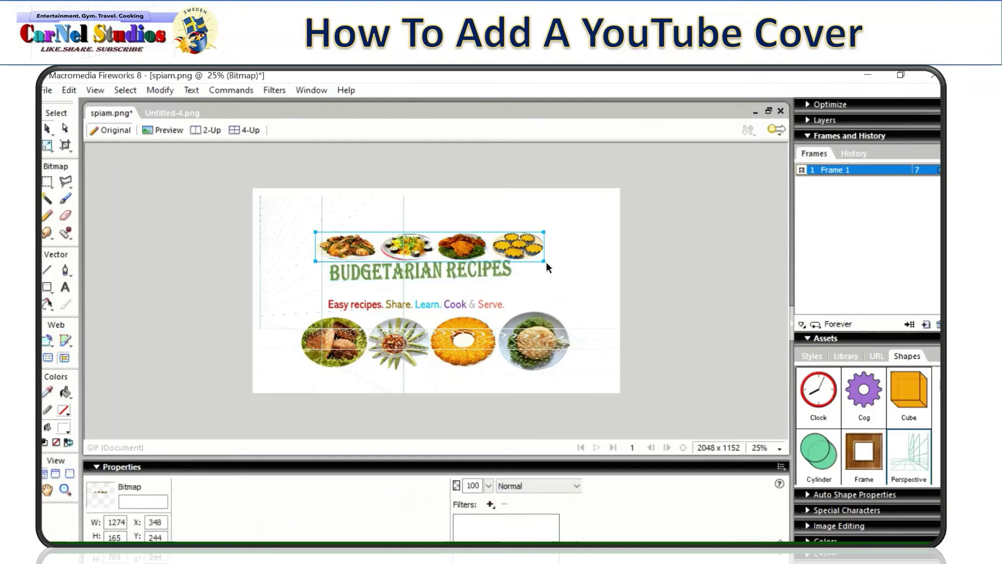
pyautogui.moveTo(544, 261); pyautogui.dragTo(516, 259)
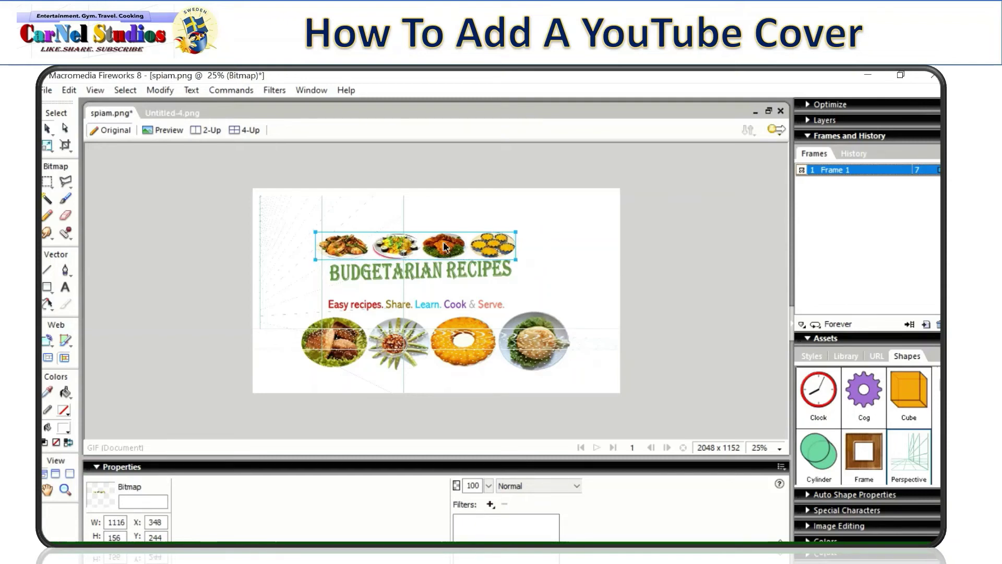
pyautogui.click(443, 305)
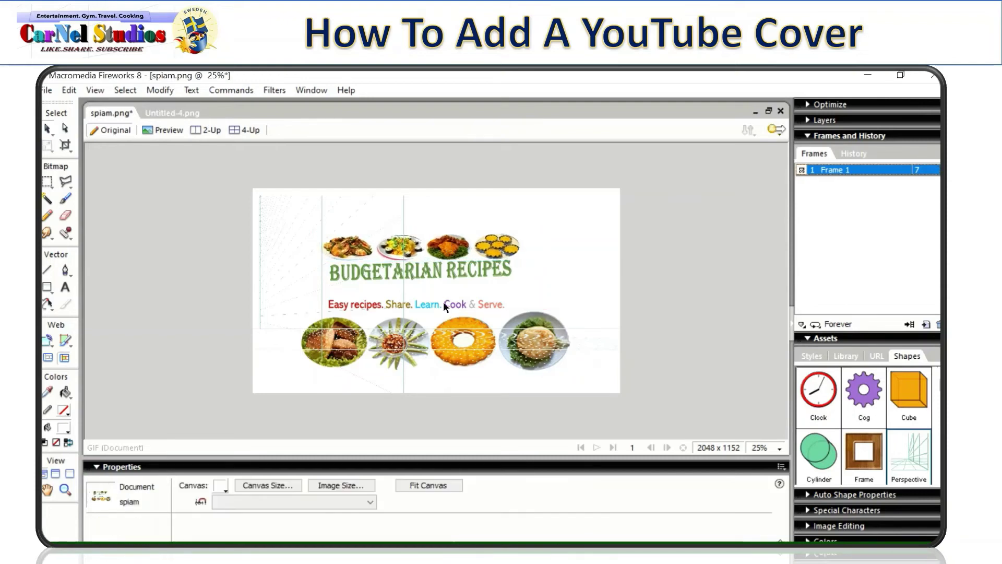
# - Move the tagline up under the title and scale it to a compact width
pyautogui.moveTo(422, 305); pyautogui.dragTo(423, 287)
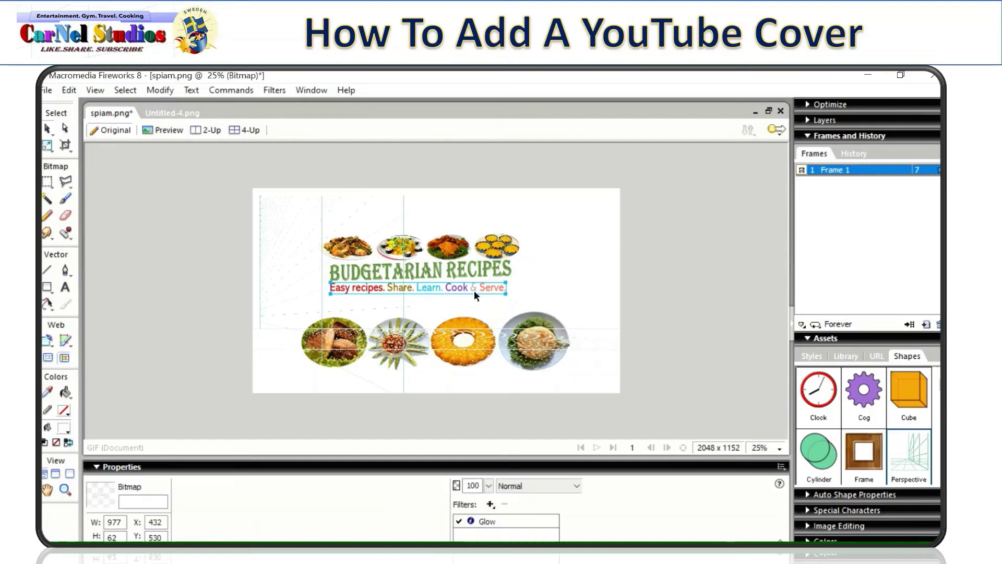
pyautogui.moveTo(505, 295); pyautogui.dragTo(437, 282)
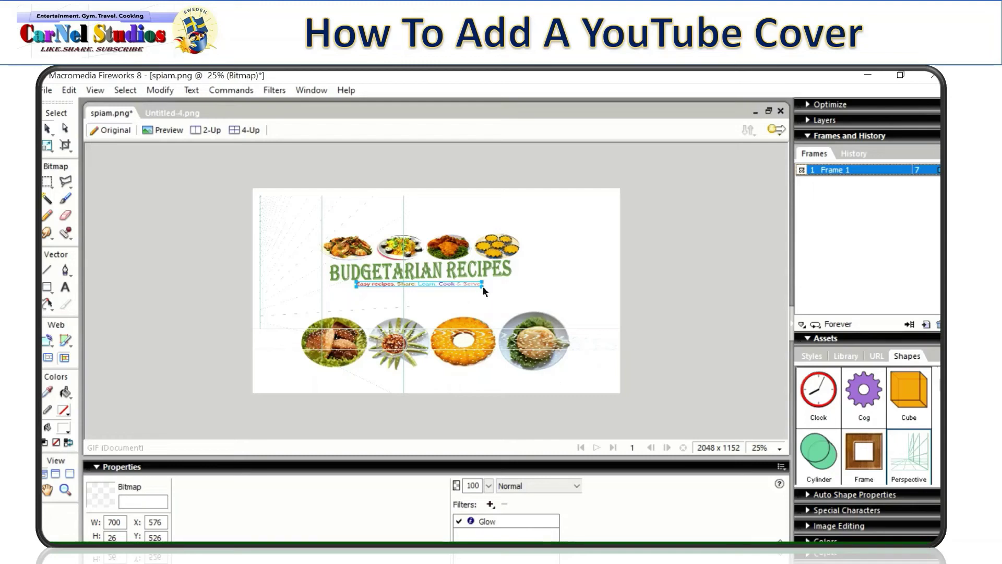
pyautogui.moveTo(482, 286); pyautogui.dragTo(450, 285)
# - Nudge the title slightly up-left, then select only the lower food-photo row
pyautogui.click(440, 269)
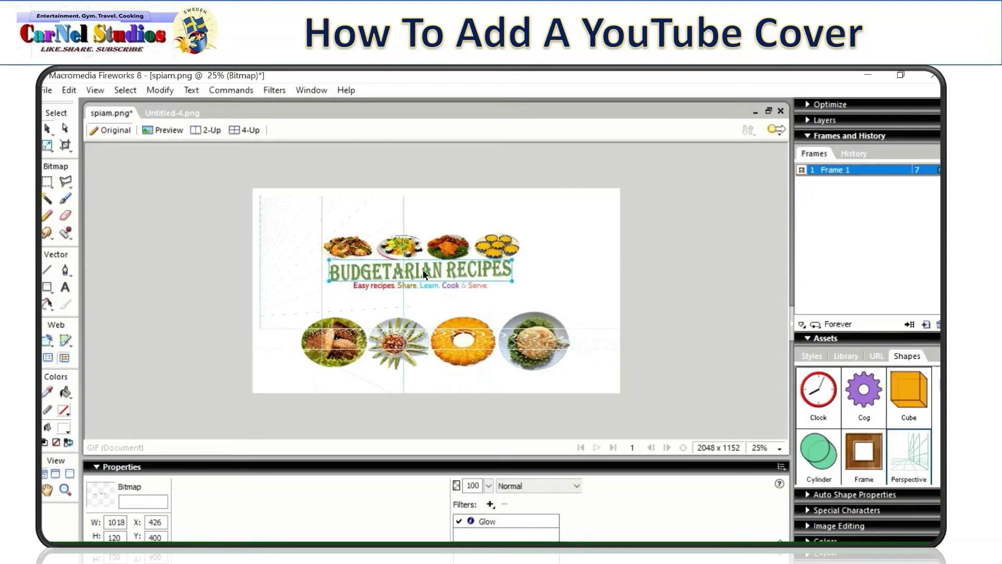
pyautogui.moveTo(424, 268); pyautogui.dragTo(423, 266)
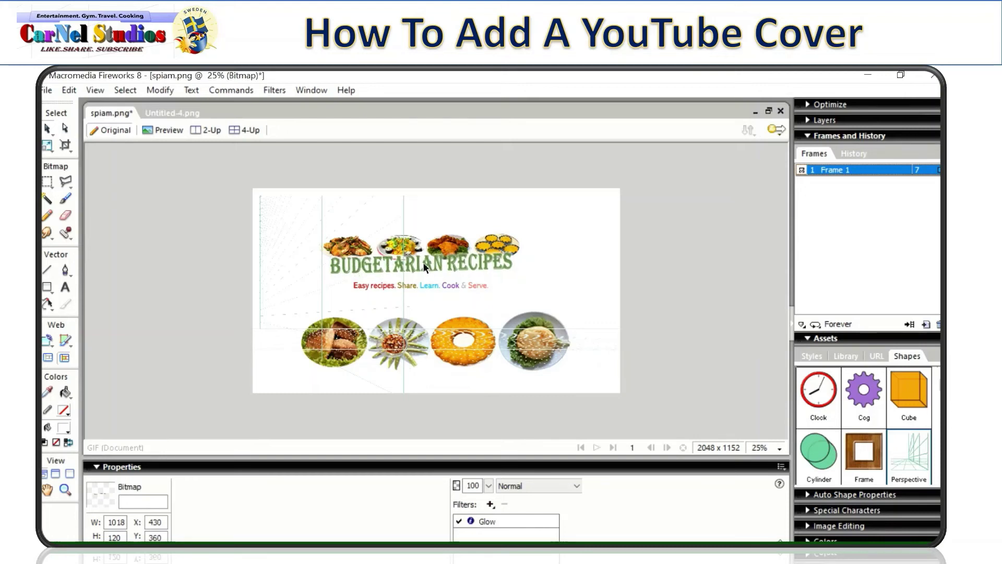
pyautogui.click(444, 332)
pyautogui.click(447, 309)
pyautogui.hotkey('ctrl', 'd')
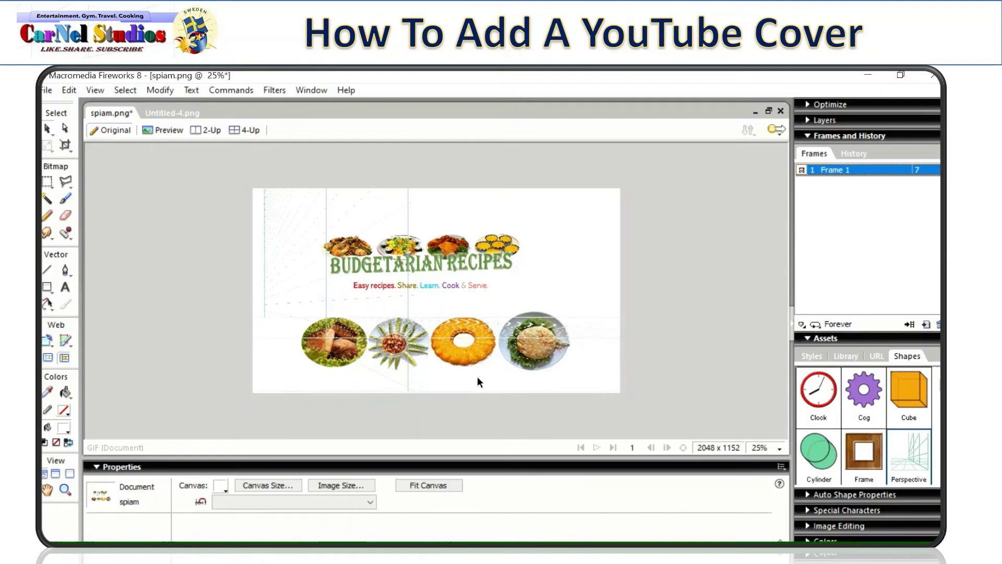
pyautogui.click(430, 323)
# - Shrink the lower food-photo row, move it up toward the tagline and reduce its height
pyautogui.moveTo(426, 331); pyautogui.dragTo(425, 328)
pyautogui.moveTo(571, 312); pyautogui.dragTo(456, 329)
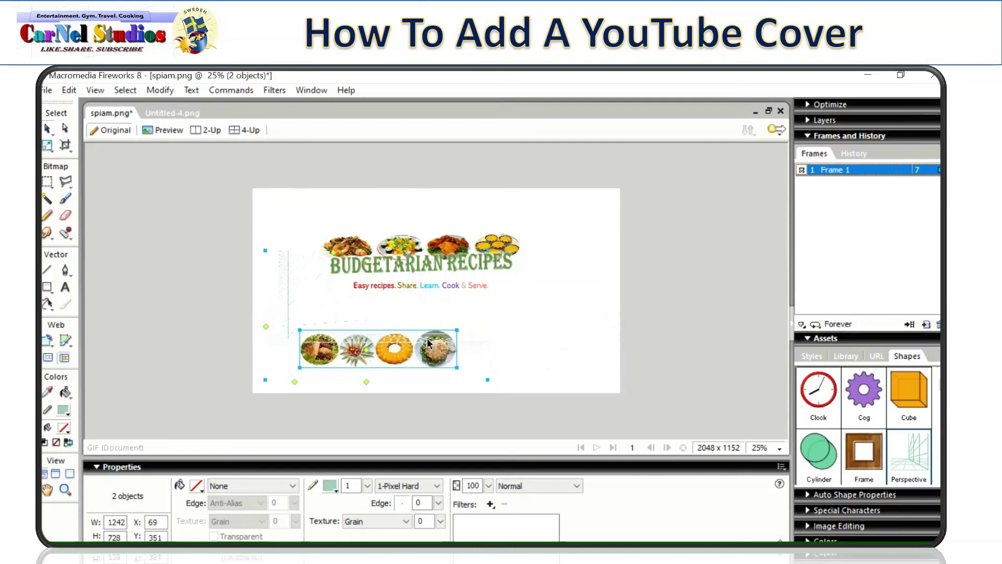
pyautogui.moveTo(295, 302); pyautogui.dragTo(373, 304)
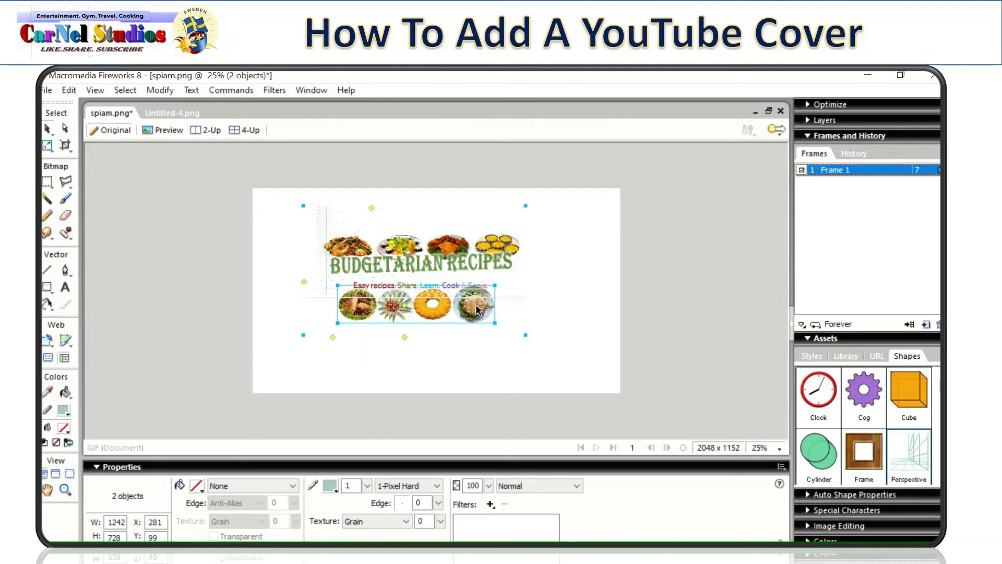
pyautogui.click(493, 320)
pyautogui.moveTo(499, 321)
pyautogui.mouseDown()
pyautogui.moveTo(483, 315)
pyautogui.moveTo(484, 306)
pyautogui.moveTo(509, 305)
pyautogui.mouseUp()
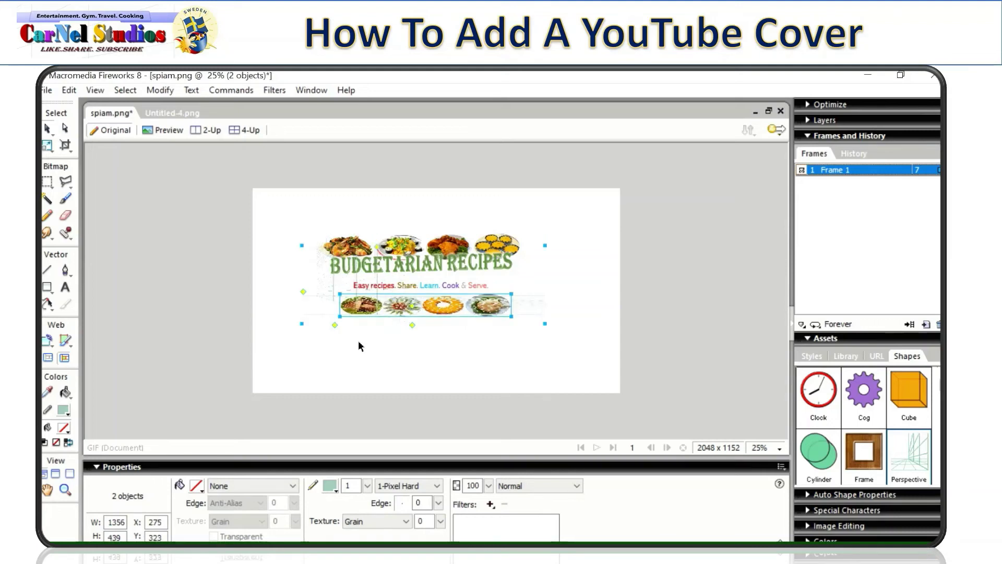
# - Shift the grid lines left, nudge the photo row, and move the title down toward the tagline
pyautogui.click(315, 317)
pyautogui.moveTo(291, 334); pyautogui.dragTo(238, 324)
pyautogui.click(296, 392)
pyautogui.click(409, 305)
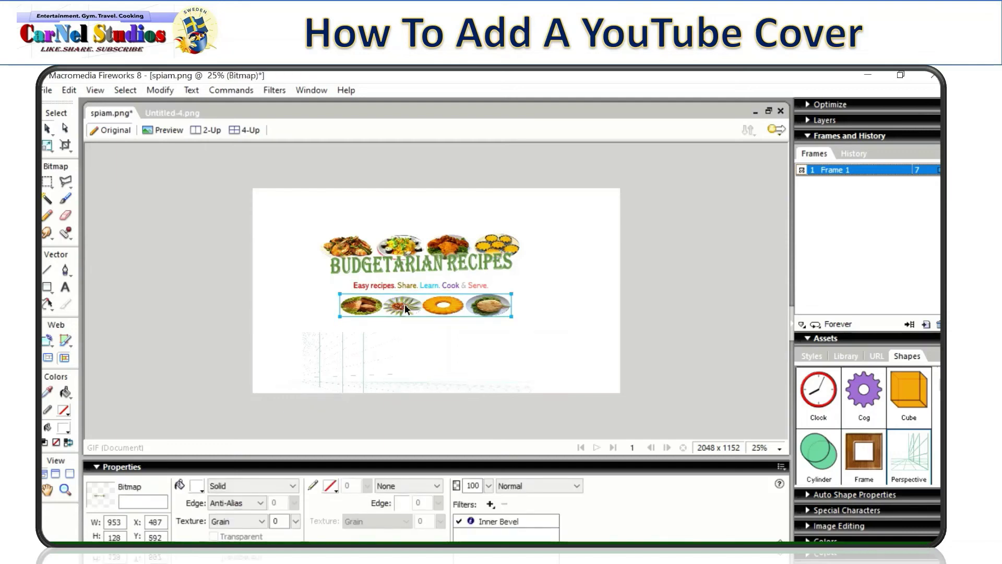
pyautogui.moveTo(409, 305); pyautogui.dragTo(409, 302)
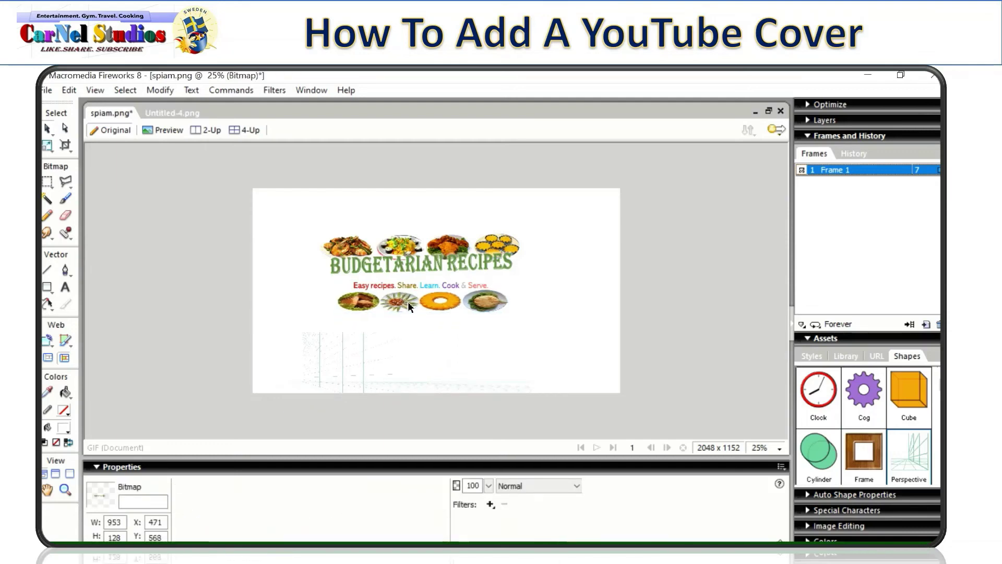
pyautogui.click(414, 265)
pyautogui.moveTo(415, 265); pyautogui.dragTo(415, 270)
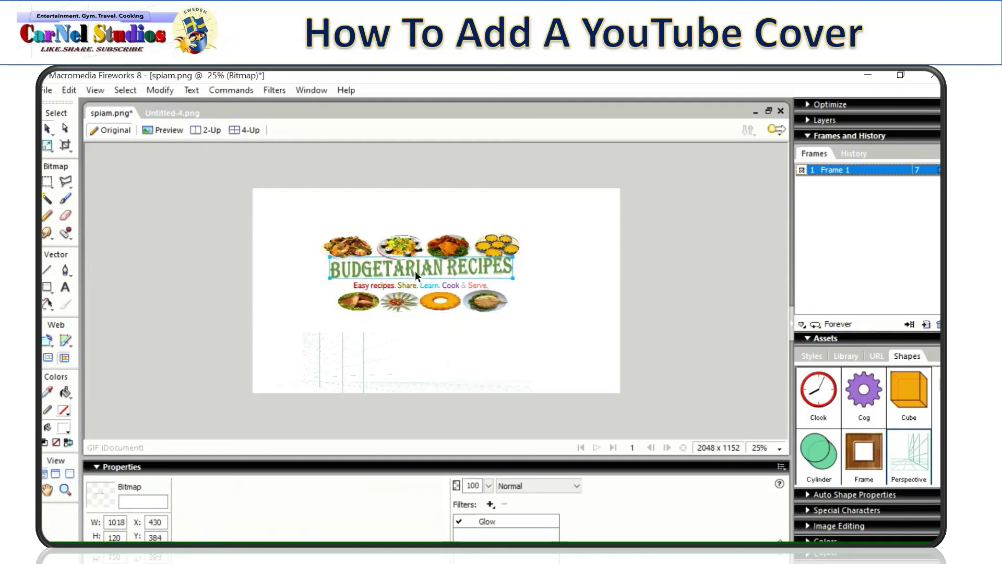
# - Move the perspective grid up-left and stretch its top-left corner upward behind the title block
pyautogui.click(398, 374)
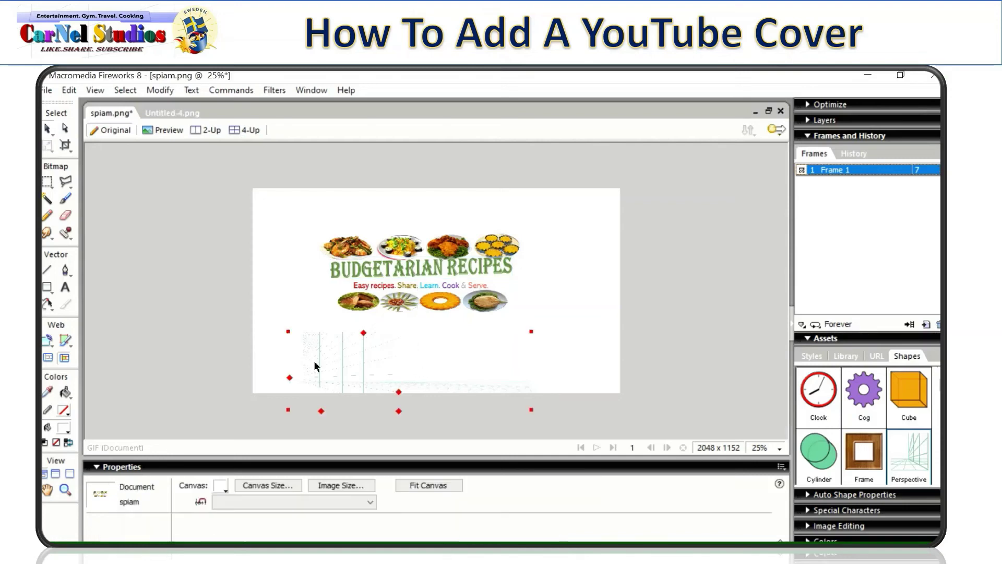
pyautogui.moveTo(315, 361); pyautogui.dragTo(305, 328)
pyautogui.click(305, 329)
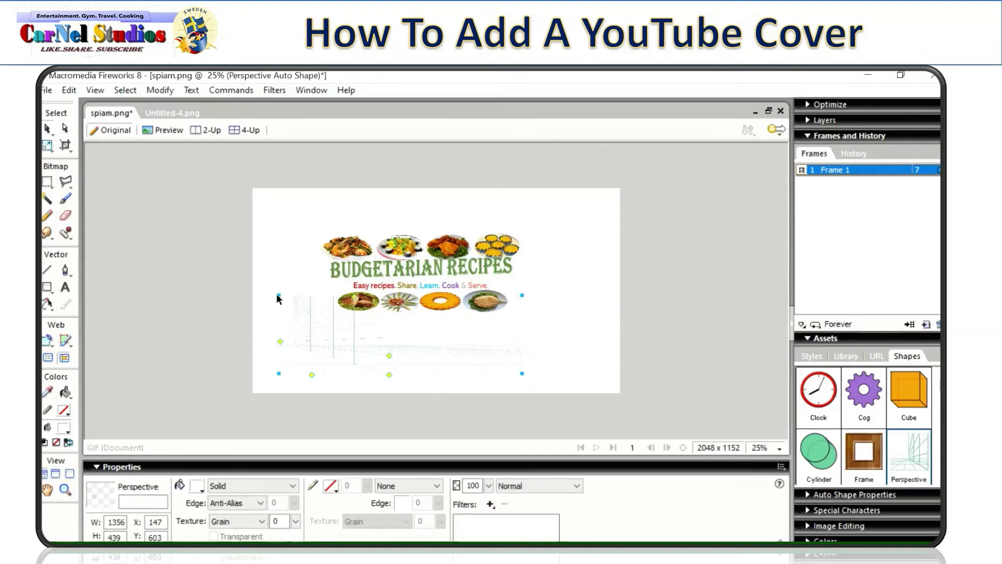
pyautogui.click(293, 315)
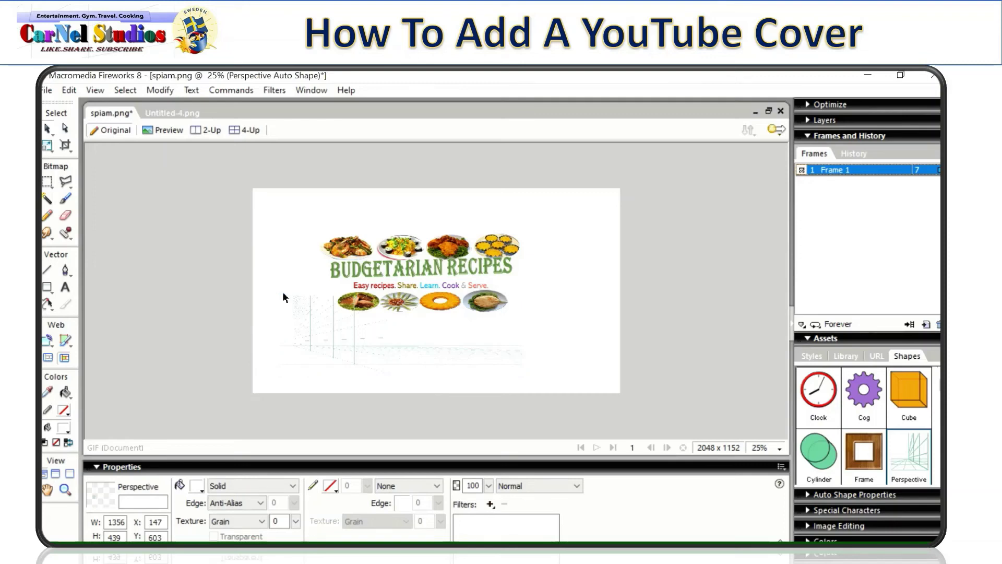
pyautogui.click(282, 296)
pyautogui.click(285, 302)
pyautogui.moveTo(280, 297); pyautogui.dragTo(290, 217)
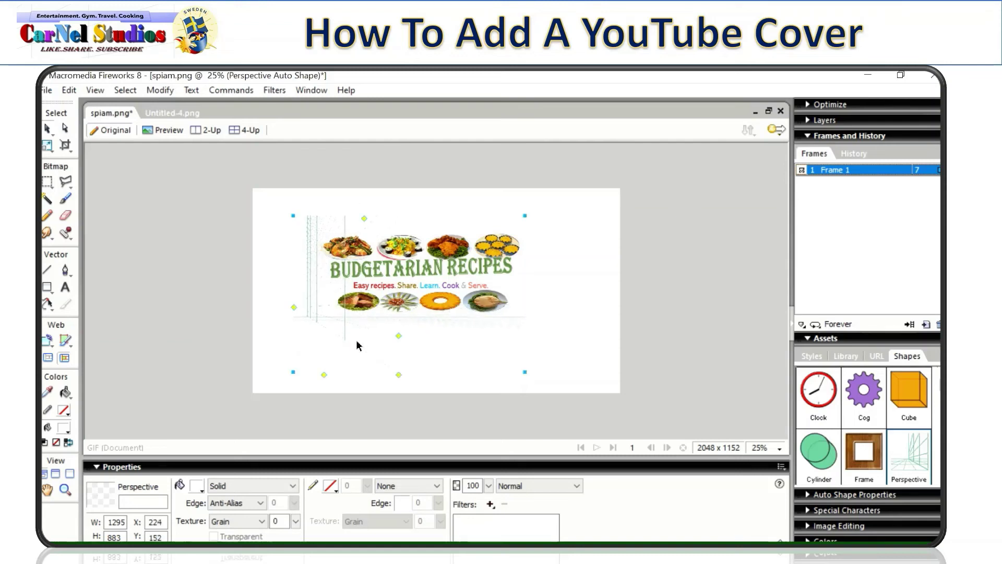
pyautogui.click(651, 305)
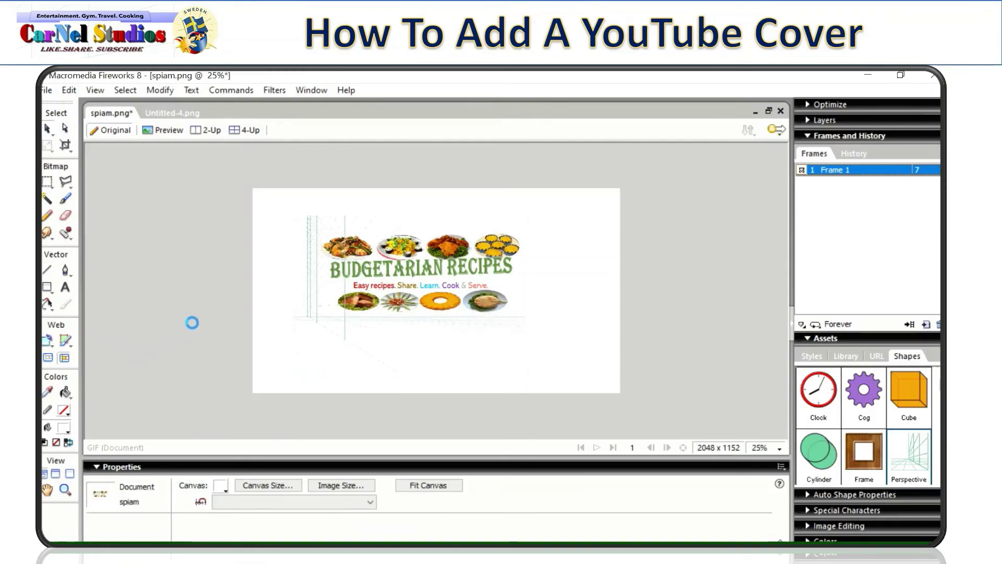
# - Save the cover over the existing spiam.png, confirming the replacement
pyautogui.hotkey('ctrl', 's')
pyautogui.click(47, 90)
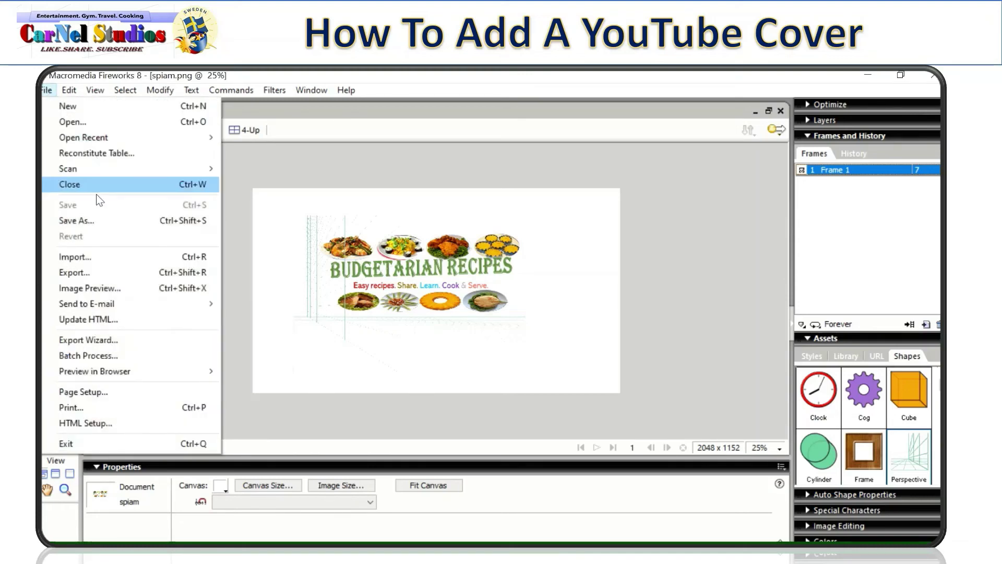
pyautogui.click(98, 220)
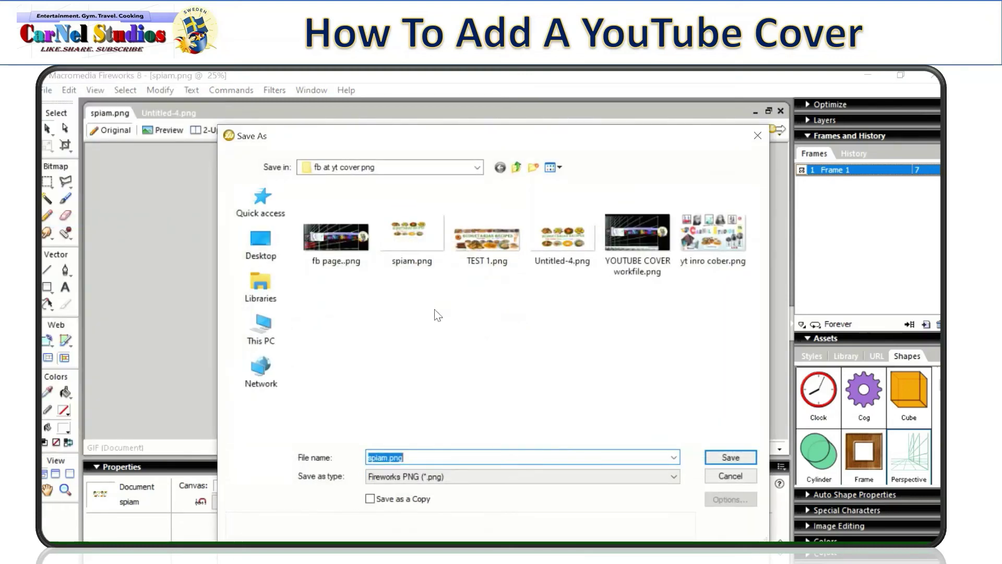
pyautogui.click(412, 240)
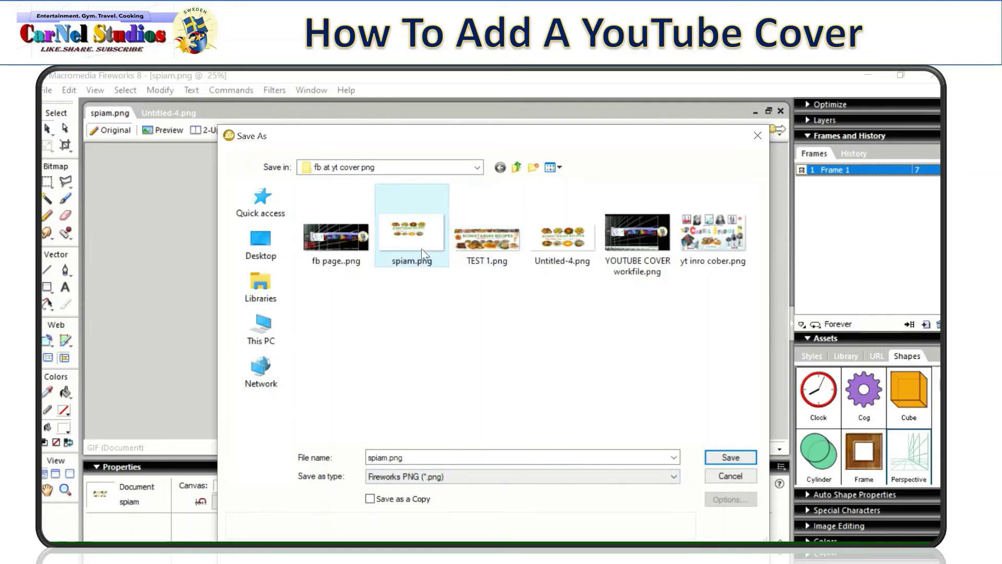
pyautogui.click(740, 459)
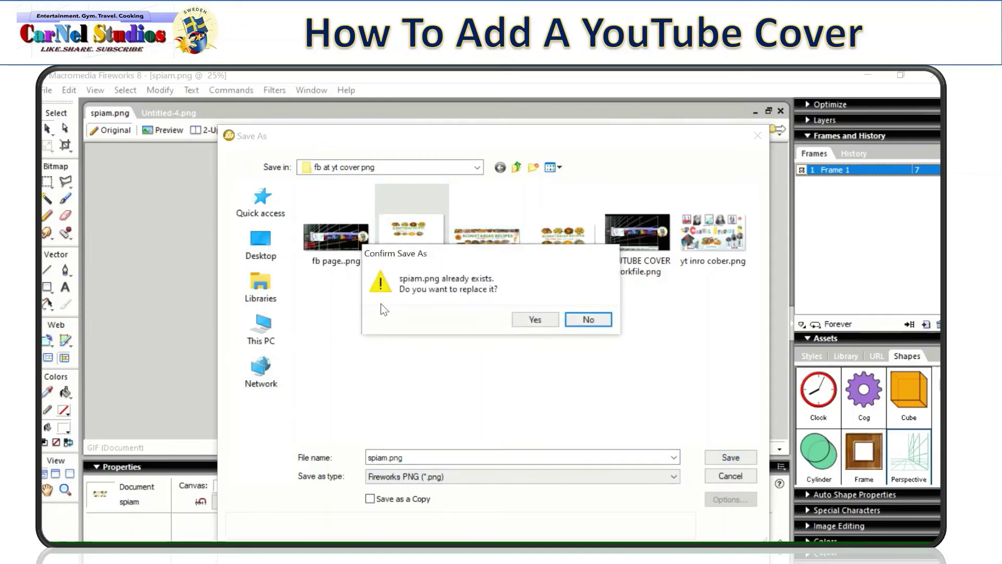
pyautogui.click(536, 319)
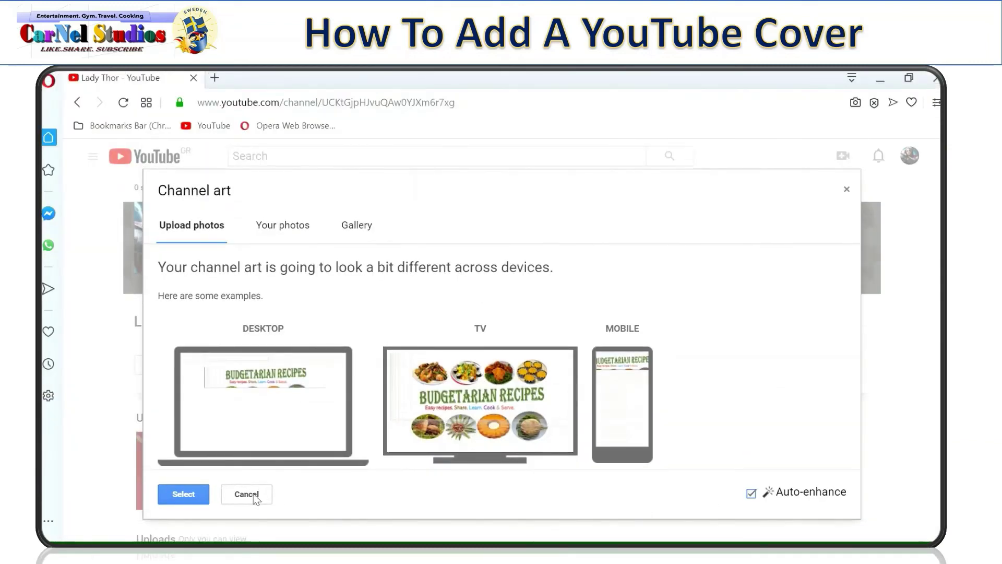
# - Discard the old banner preview and upload spiam.png from the computer as new channel art
pyautogui.click(252, 503)
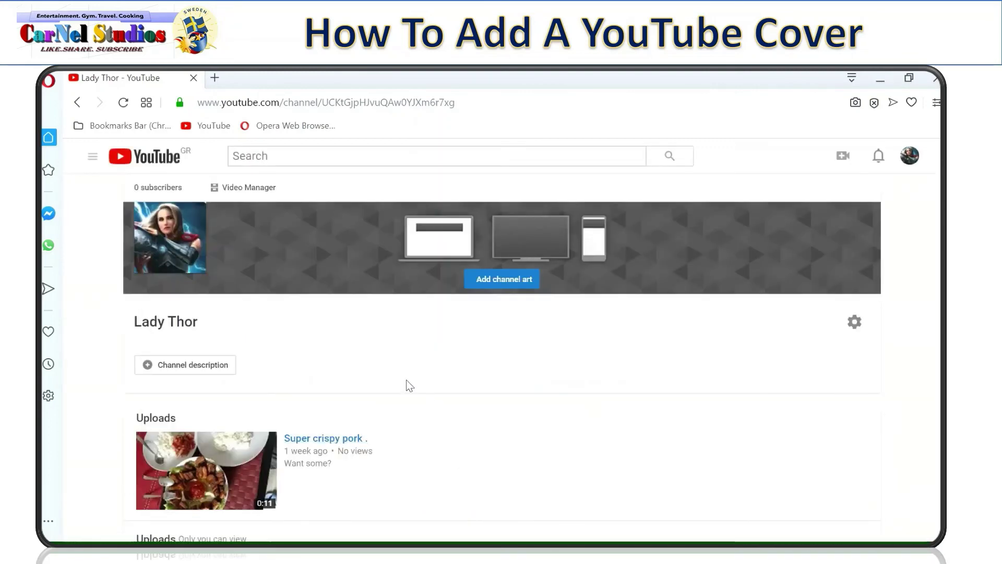
pyautogui.click(508, 290)
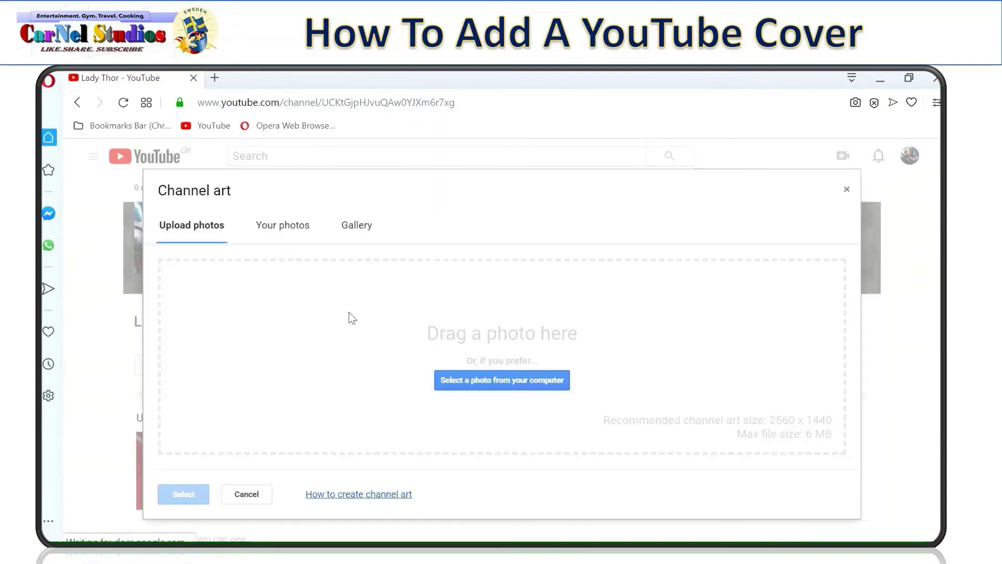
pyautogui.click(502, 378)
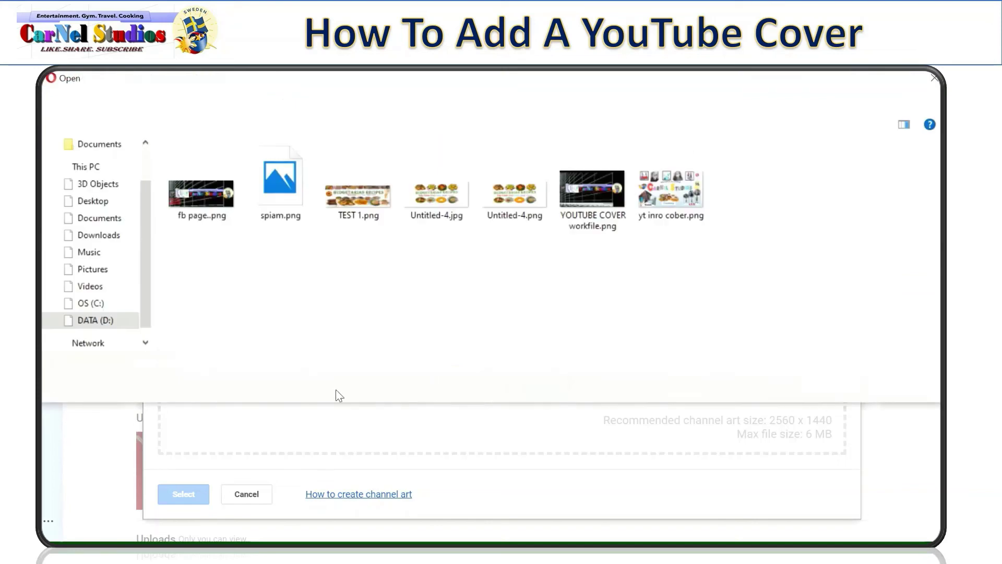
pyautogui.click(284, 188)
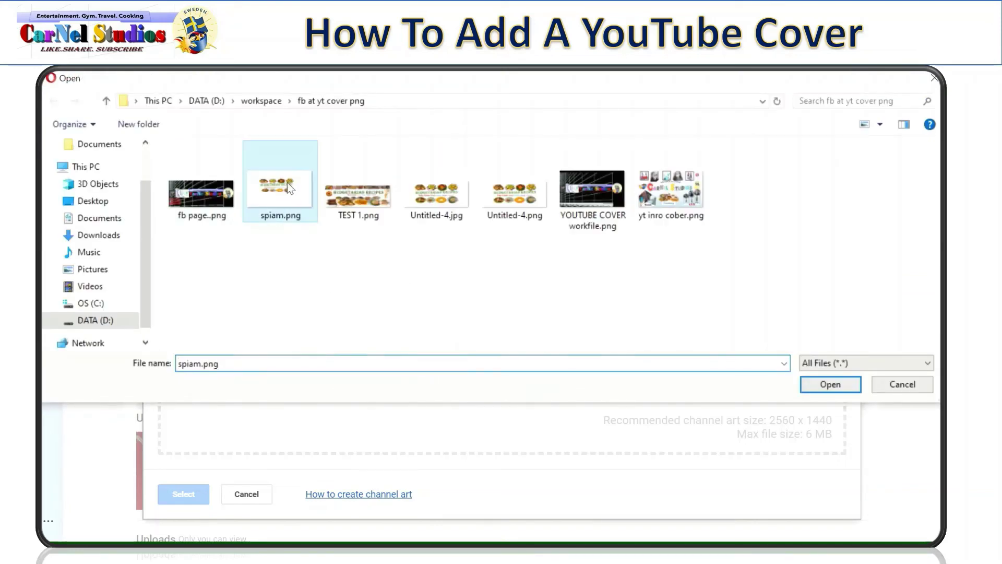
pyautogui.click(830, 384)
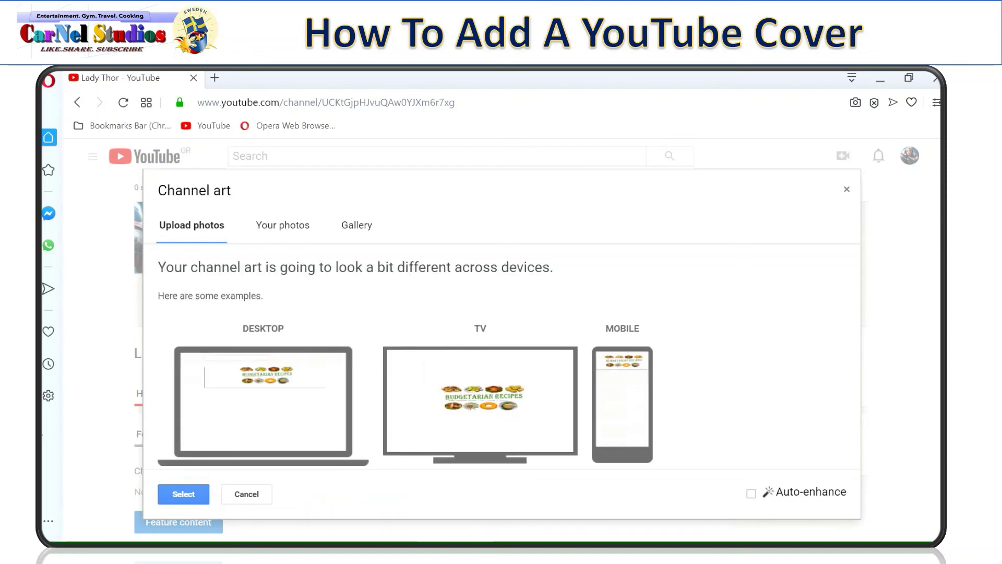
# - Apply the uploaded cover as channel art with Auto-enhance on, then reload the channel page
pyautogui.click(752, 494)
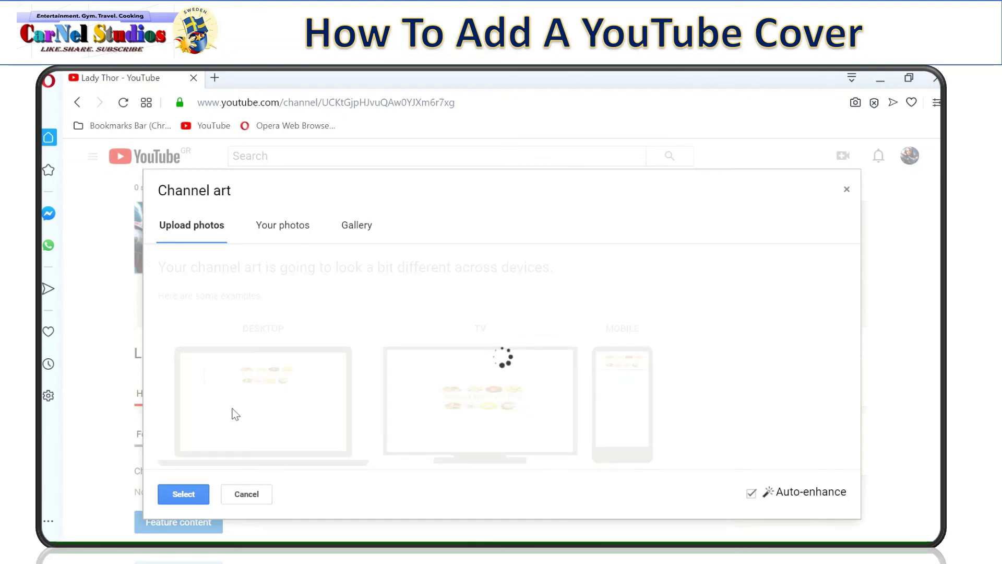
pyautogui.click(182, 495)
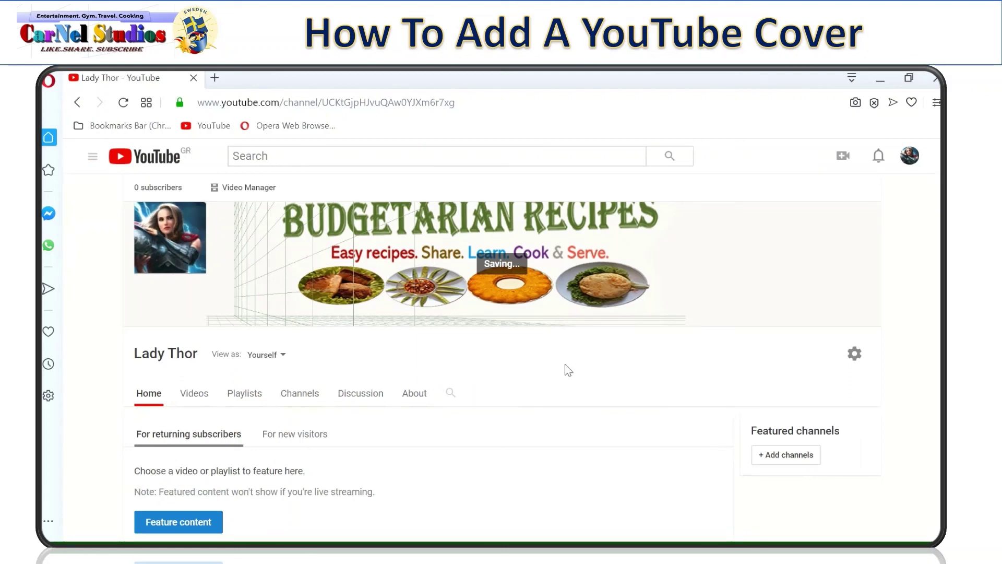
pyautogui.click(128, 105)
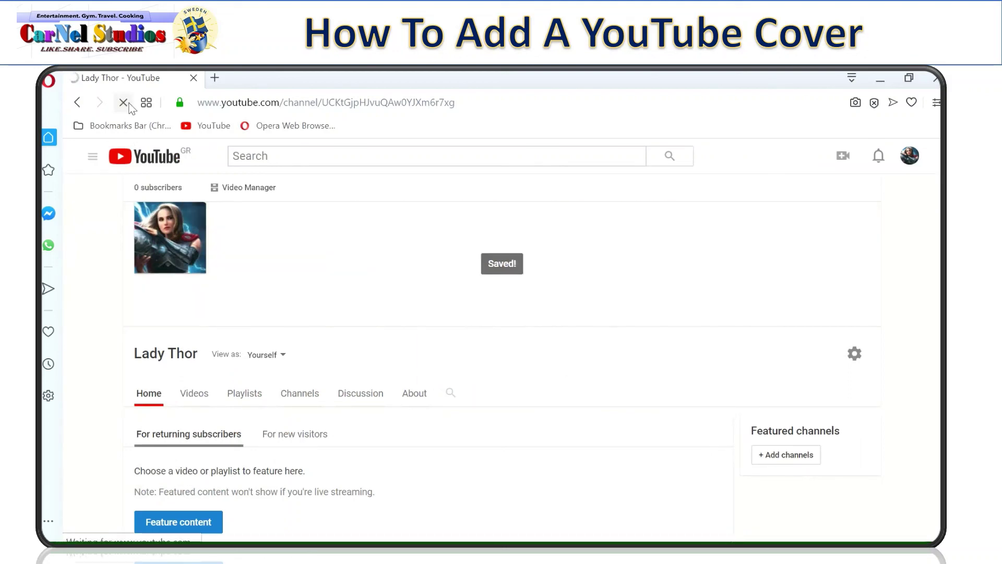